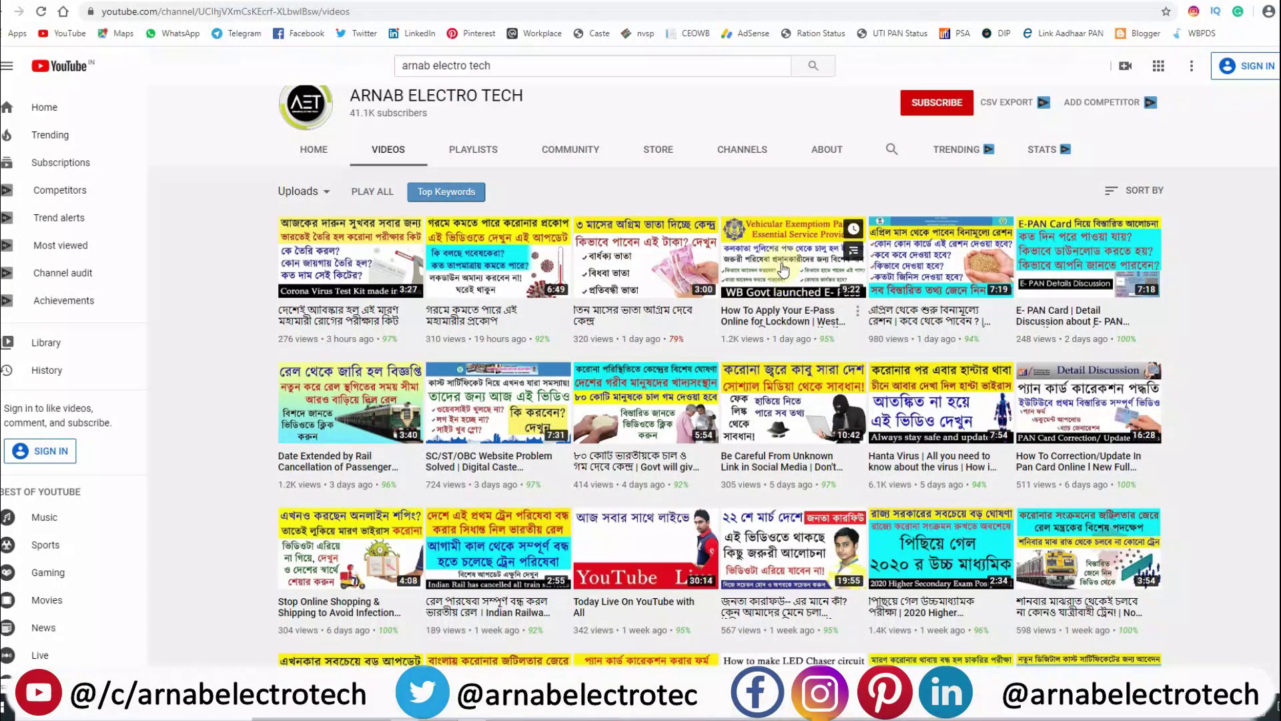
Highlight the E-Pass video on the West Bengal Police home page, then scroll down.
left_click_drag(718, 213, 868, 348)
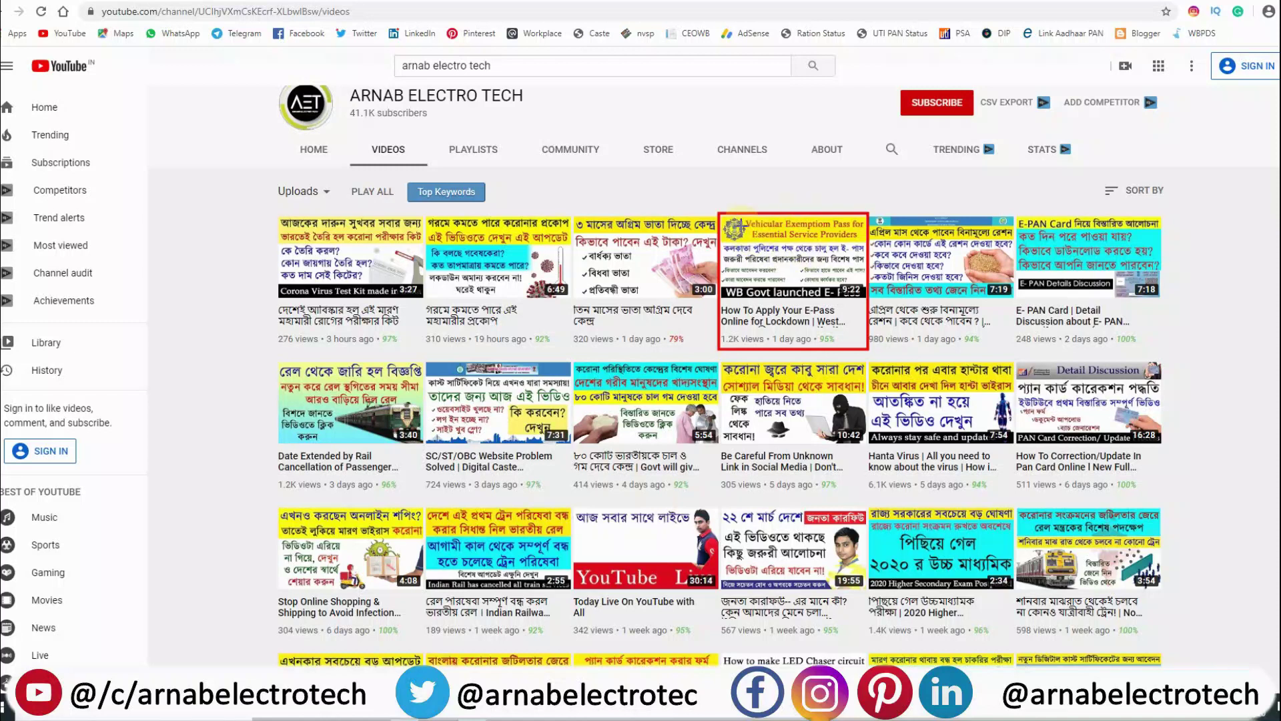
key("Escape")
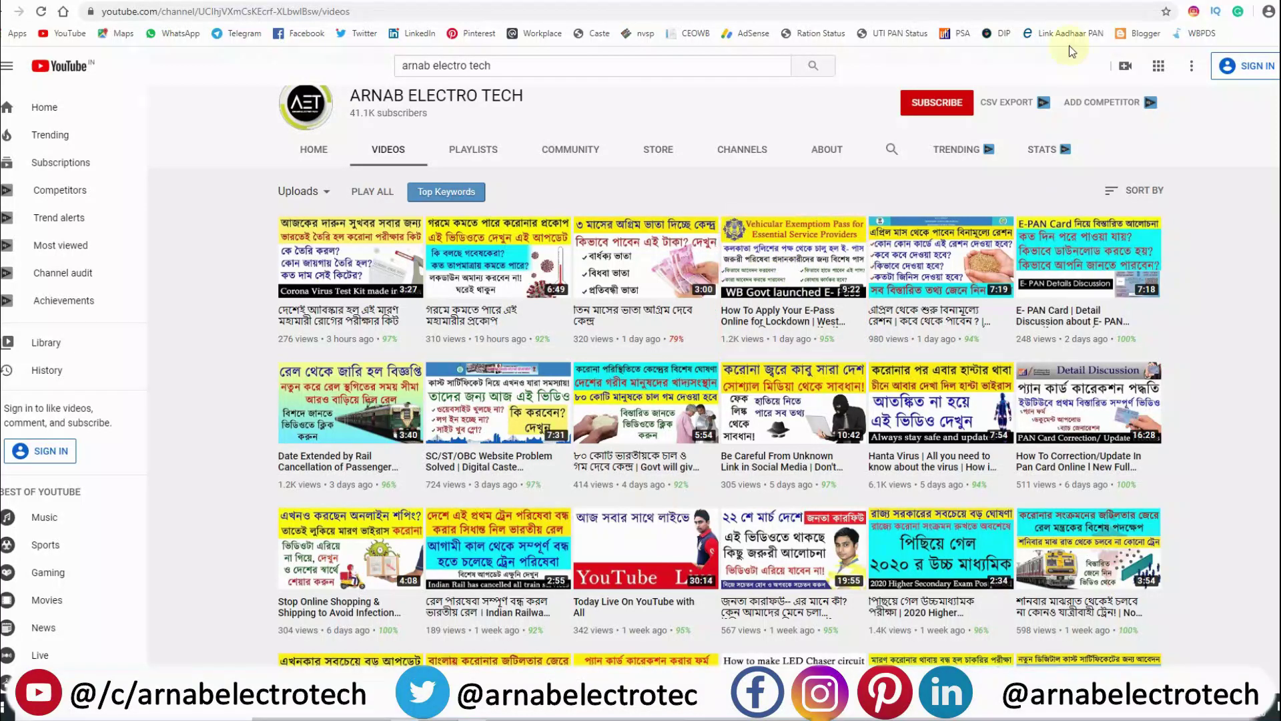
mouse_move(537, 339)
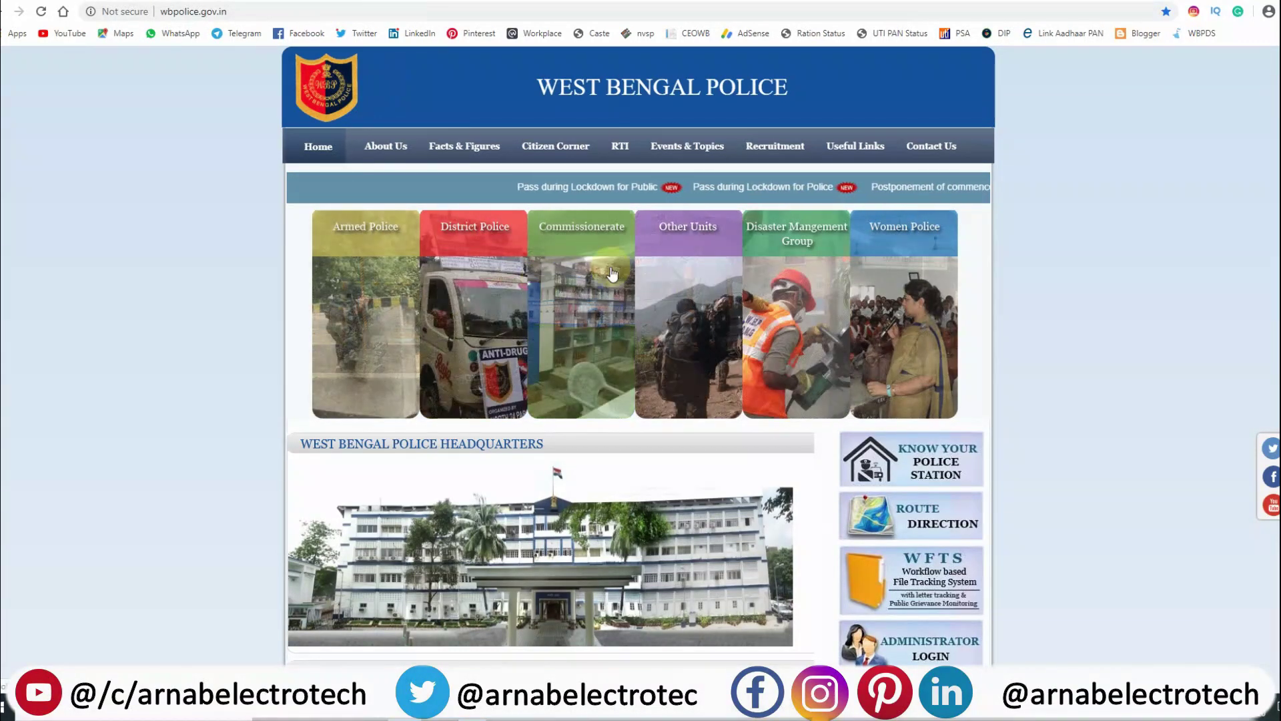
scroll(706, 297, "down", 9)
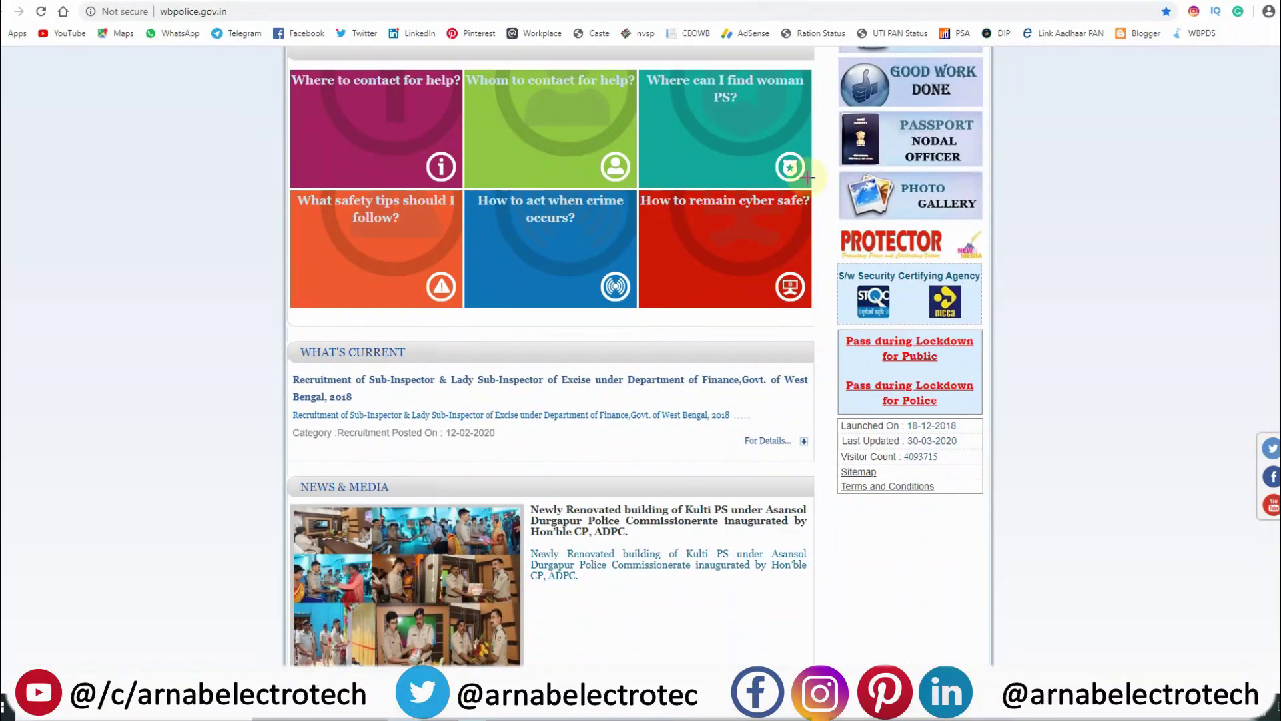
Mark the lockdown pass links in the sidebar and follow 'Pass during Lockdown for Public'.
left_click_drag(835, 330, 991, 364)
left_click_drag(840, 372, 986, 417)
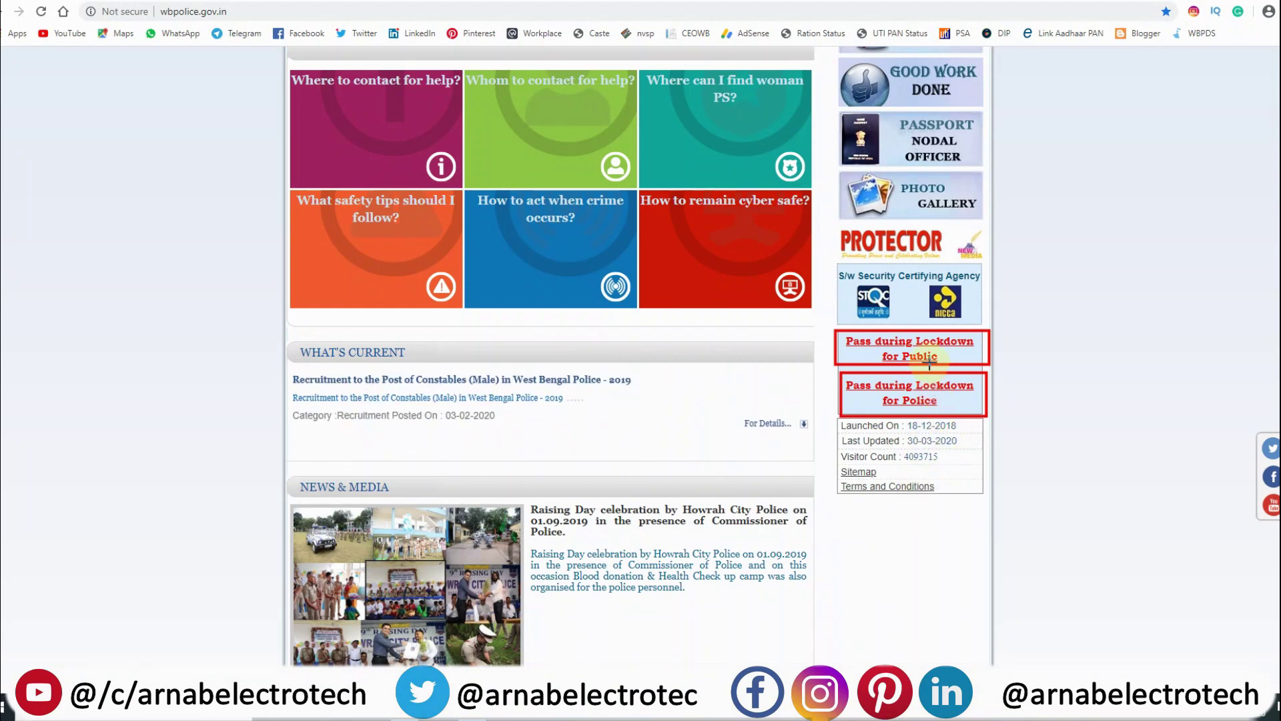
key("Escape")
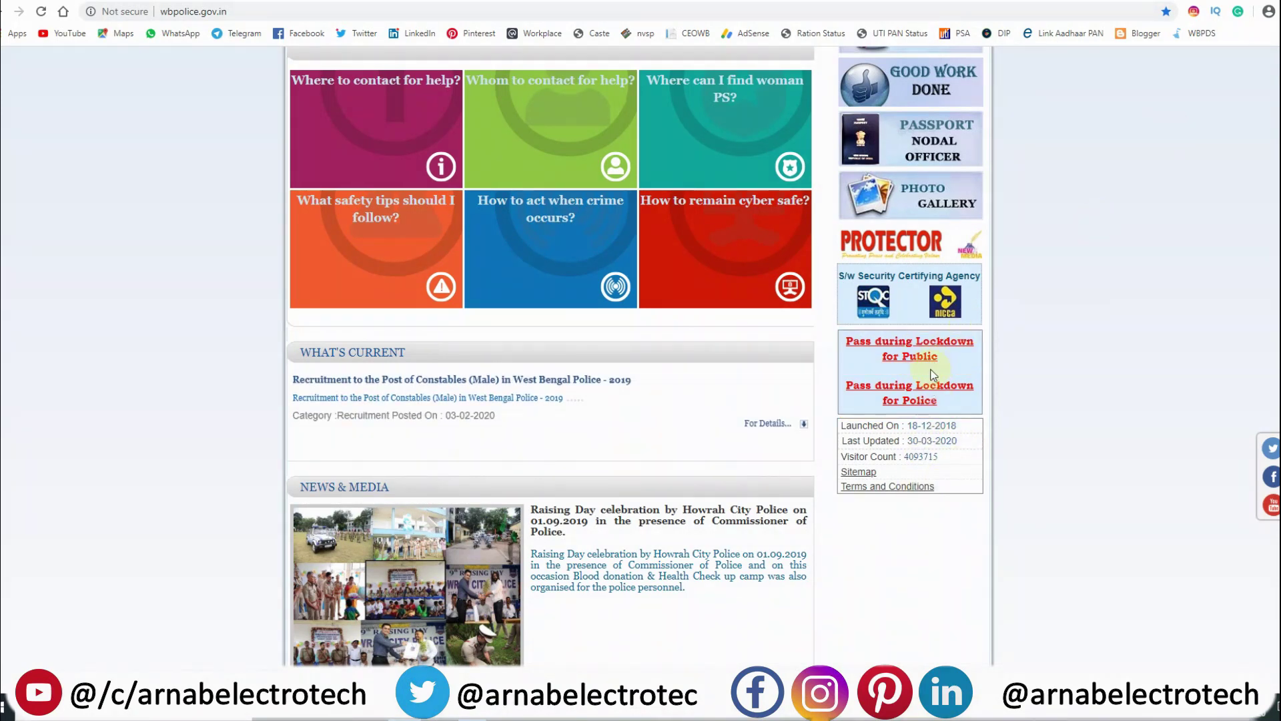
left_click(918, 363)
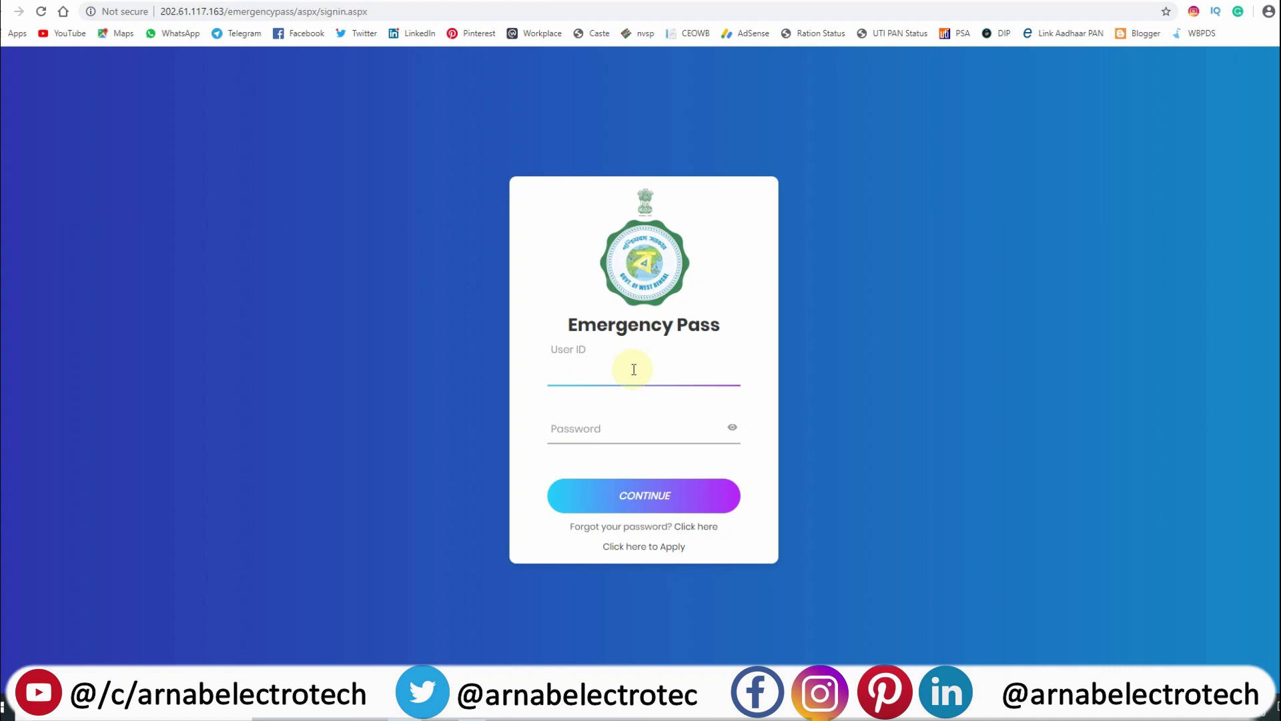
Start a new applicant registration and enter the applicant's full name.
left_click(652, 554)
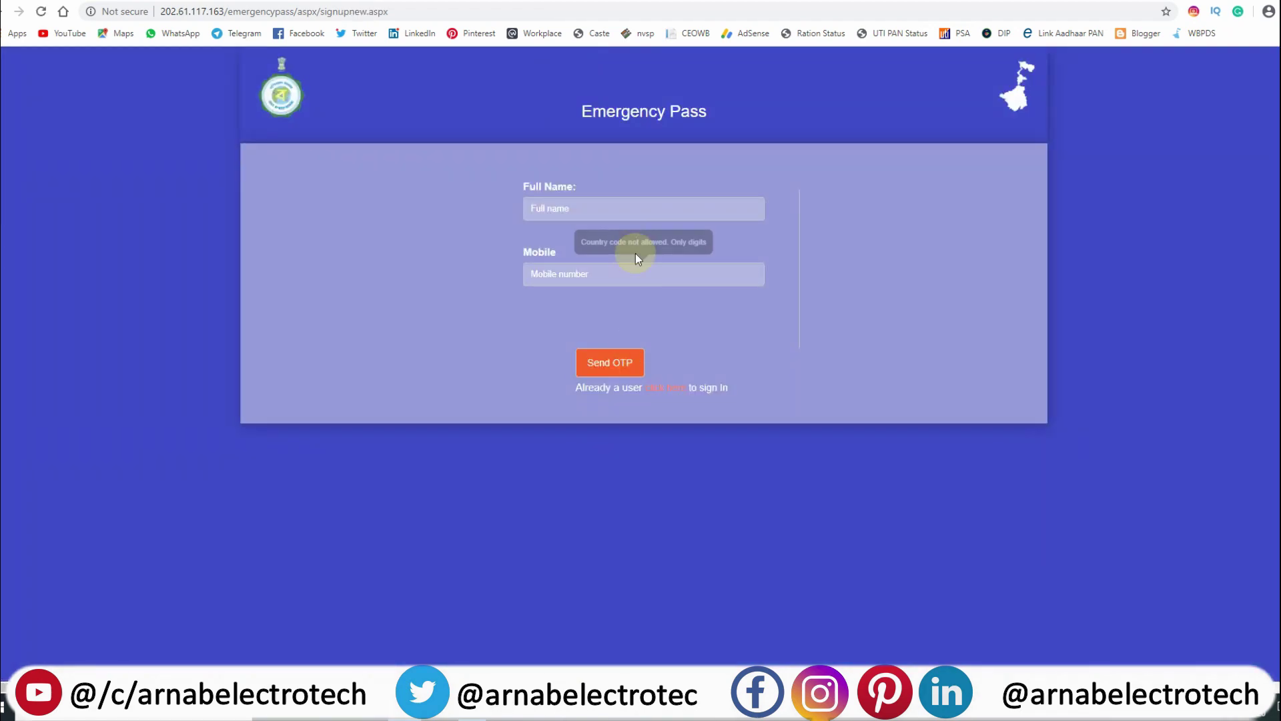
left_click(632, 212)
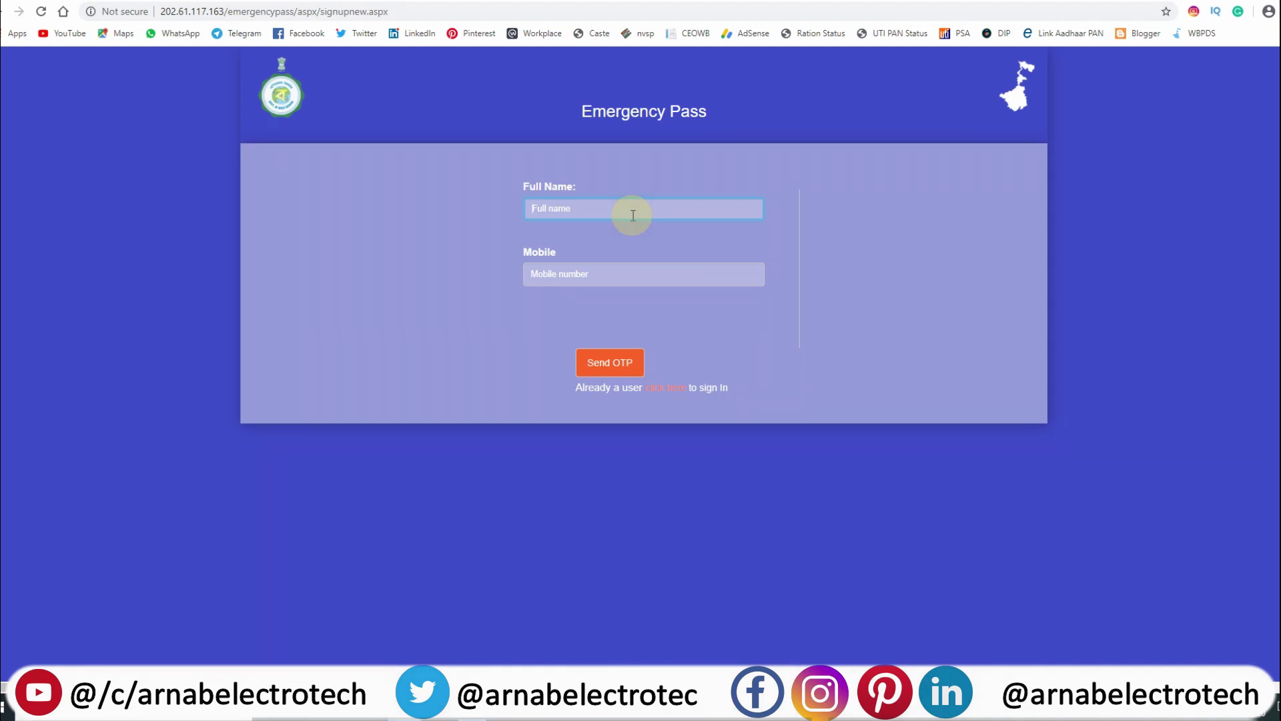
left_click(574, 275)
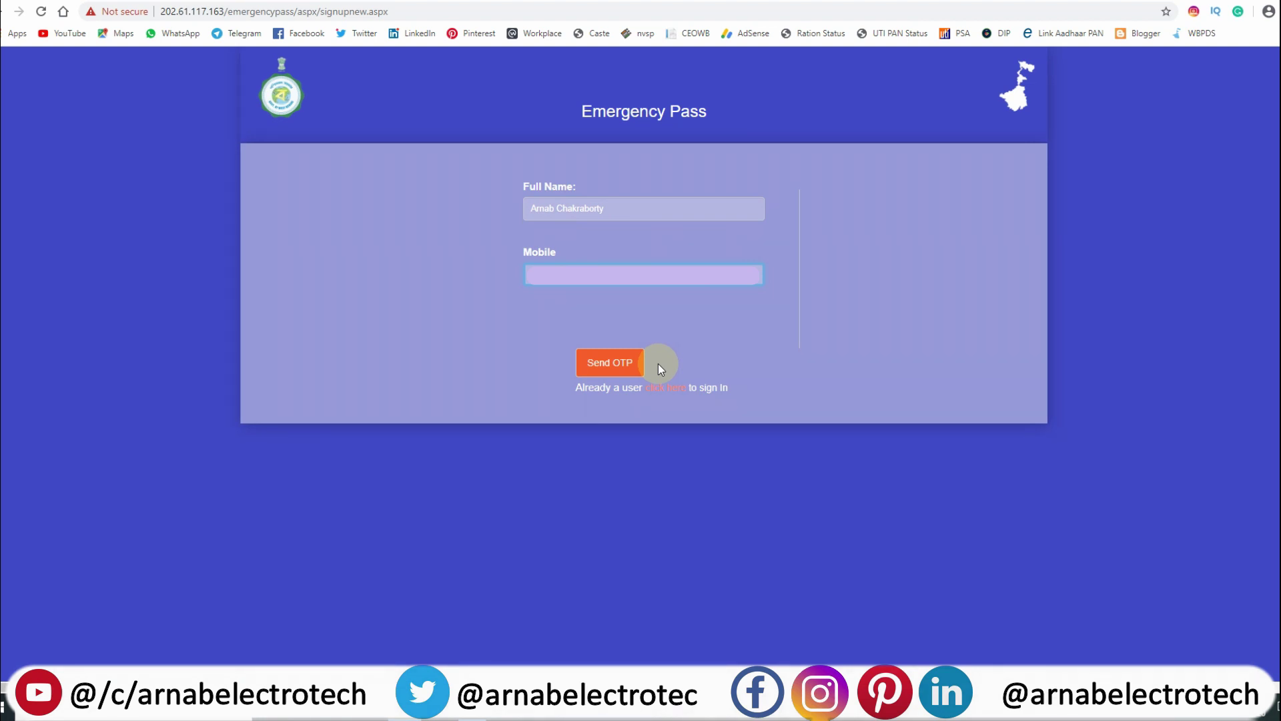
Request an OTP for the mobile number, enter the verification code and sign in.
left_click(609, 373)
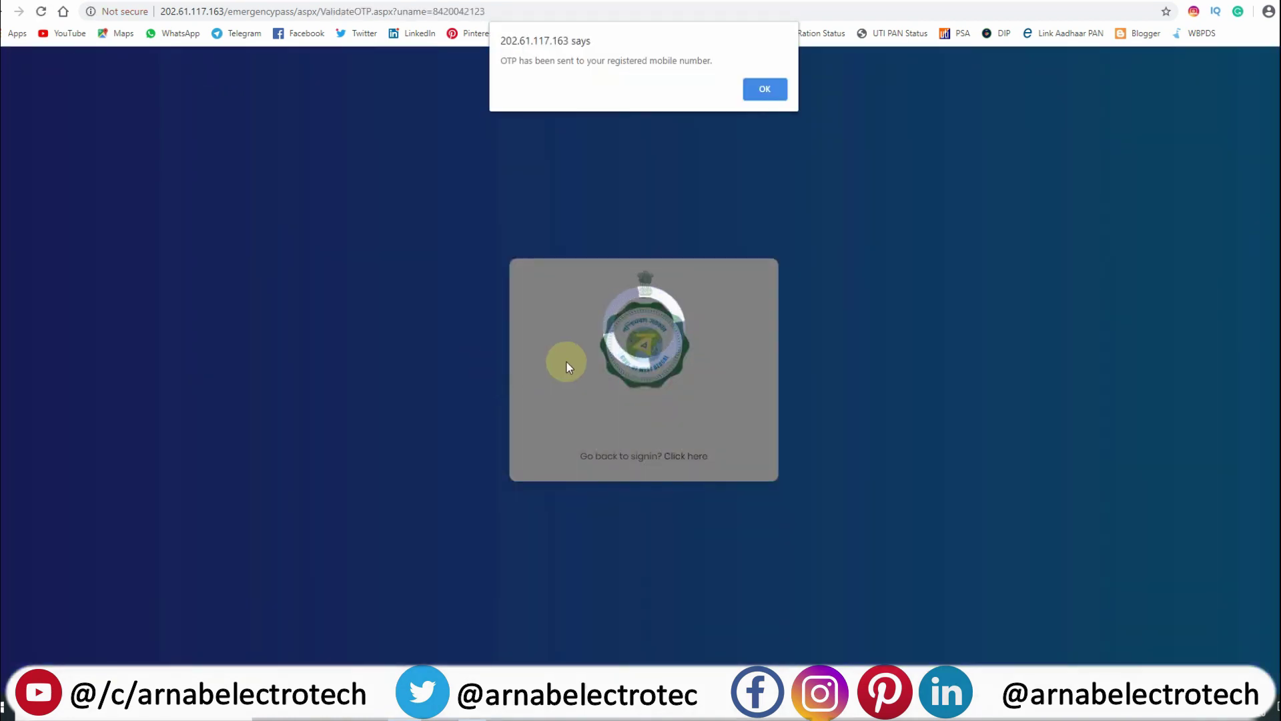
left_click(764, 89)
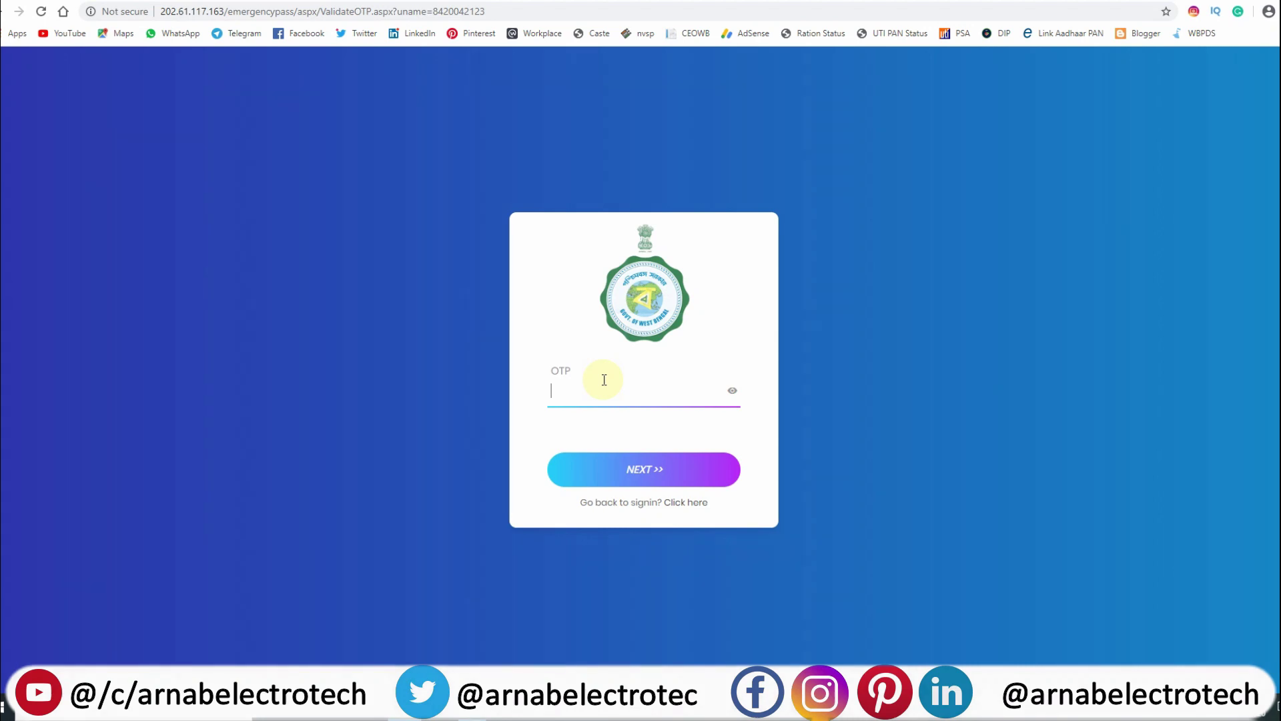
type("12")
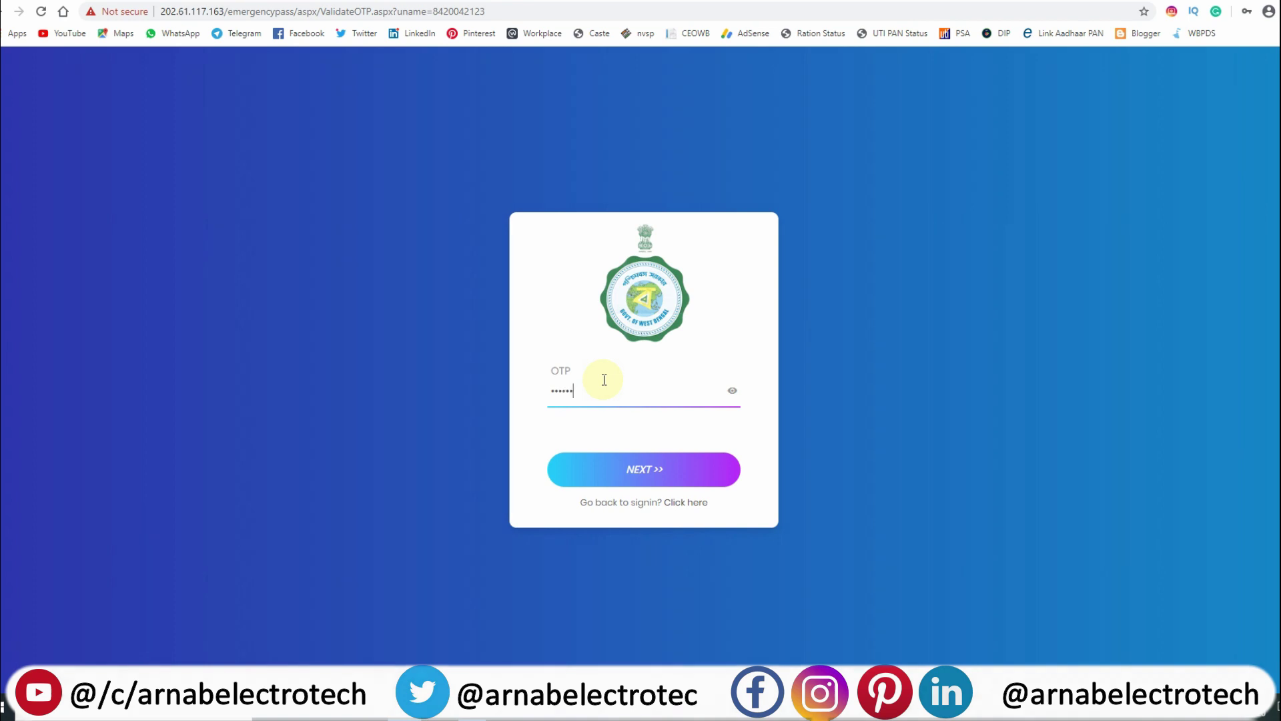
left_click(646, 469)
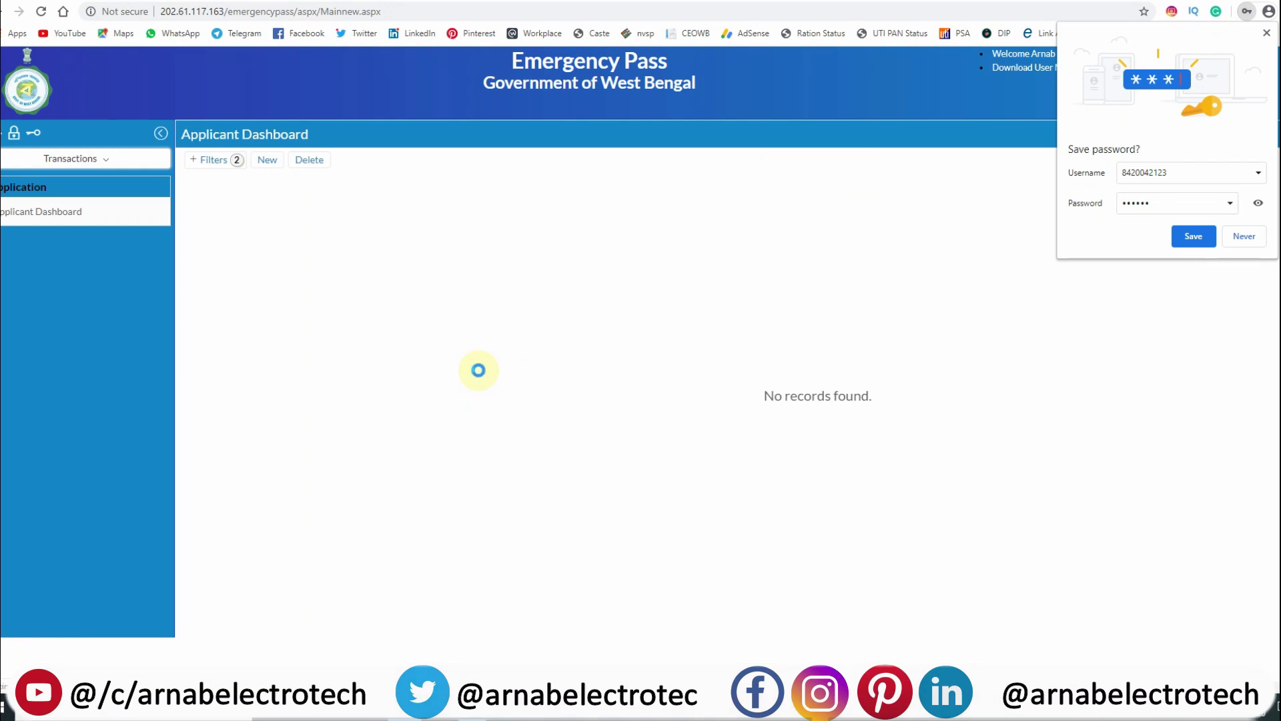
Decline Chrome's password saving, then use the sidebar to return to the Applicant Dashboard.
left_click(1243, 236)
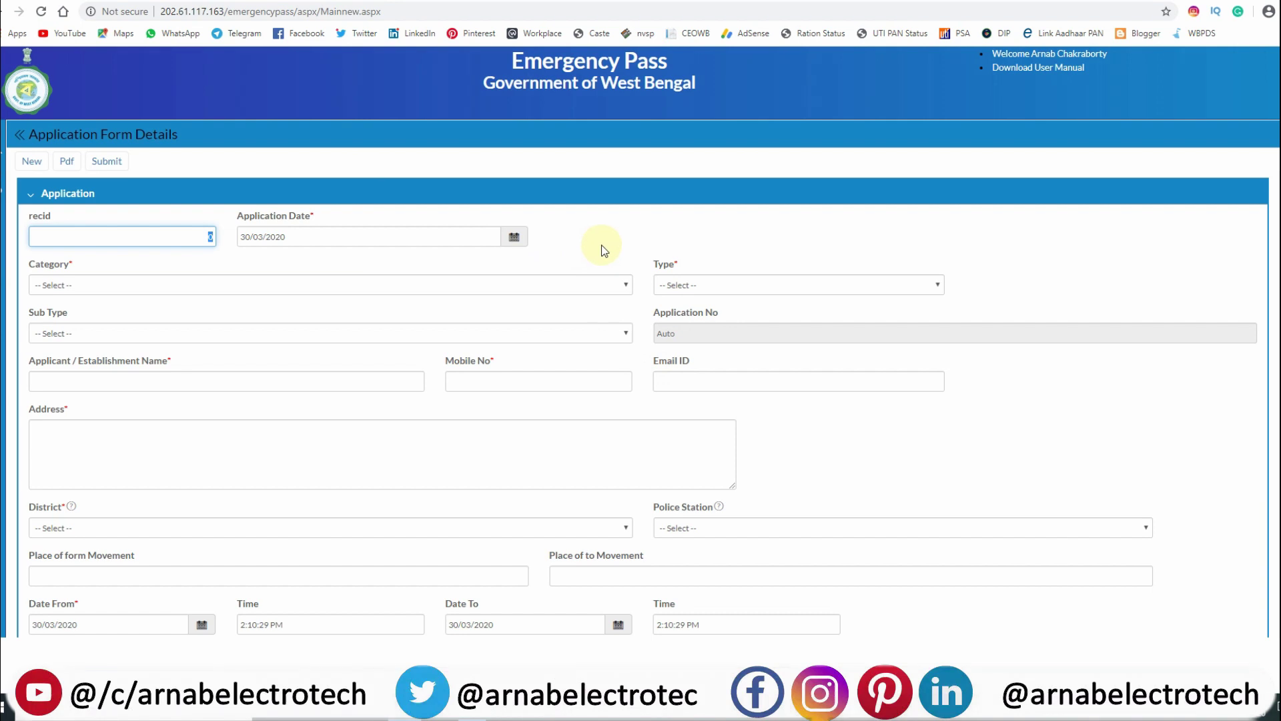
scroll(600, 249, "down", 8)
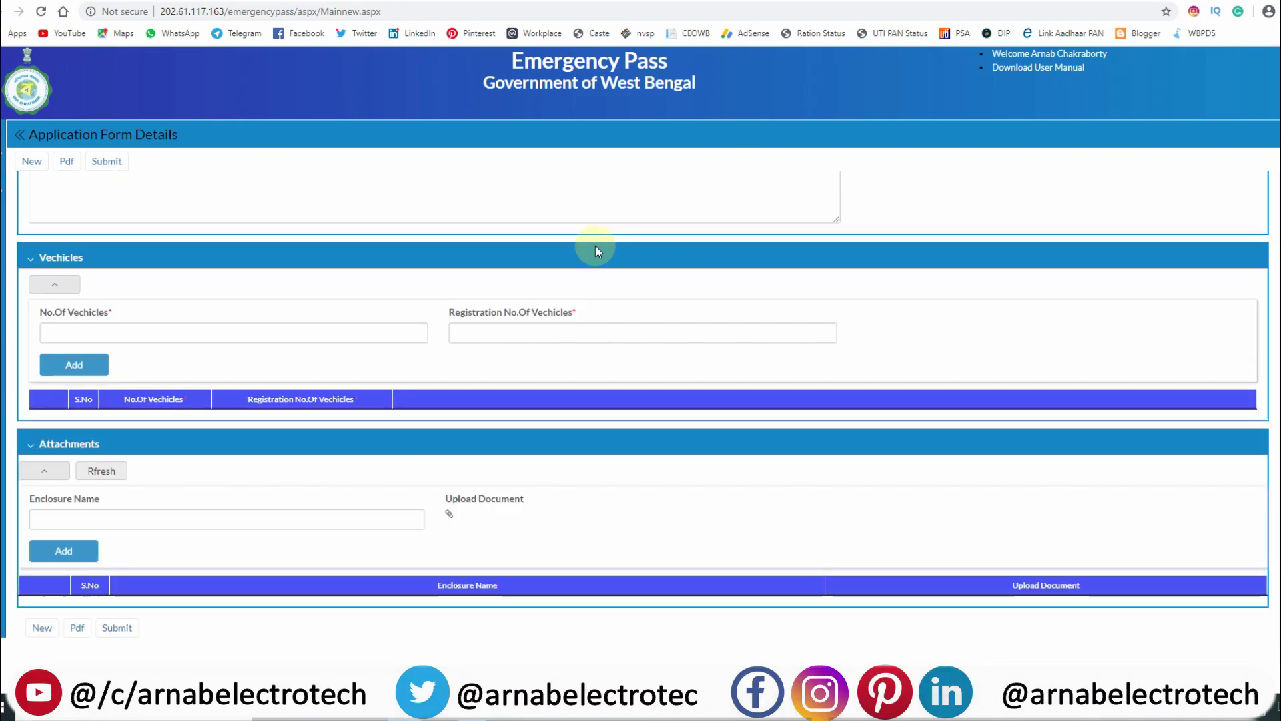
scroll(595, 246, "up", 8)
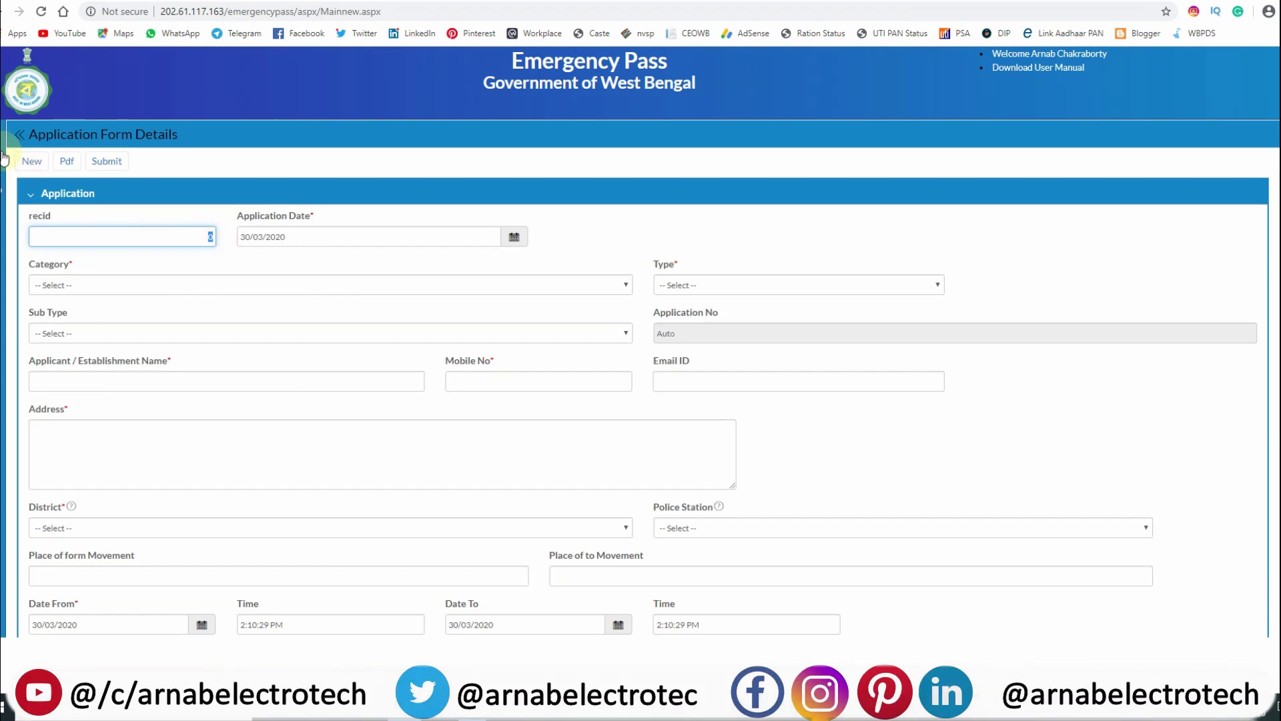
left_click(5, 134)
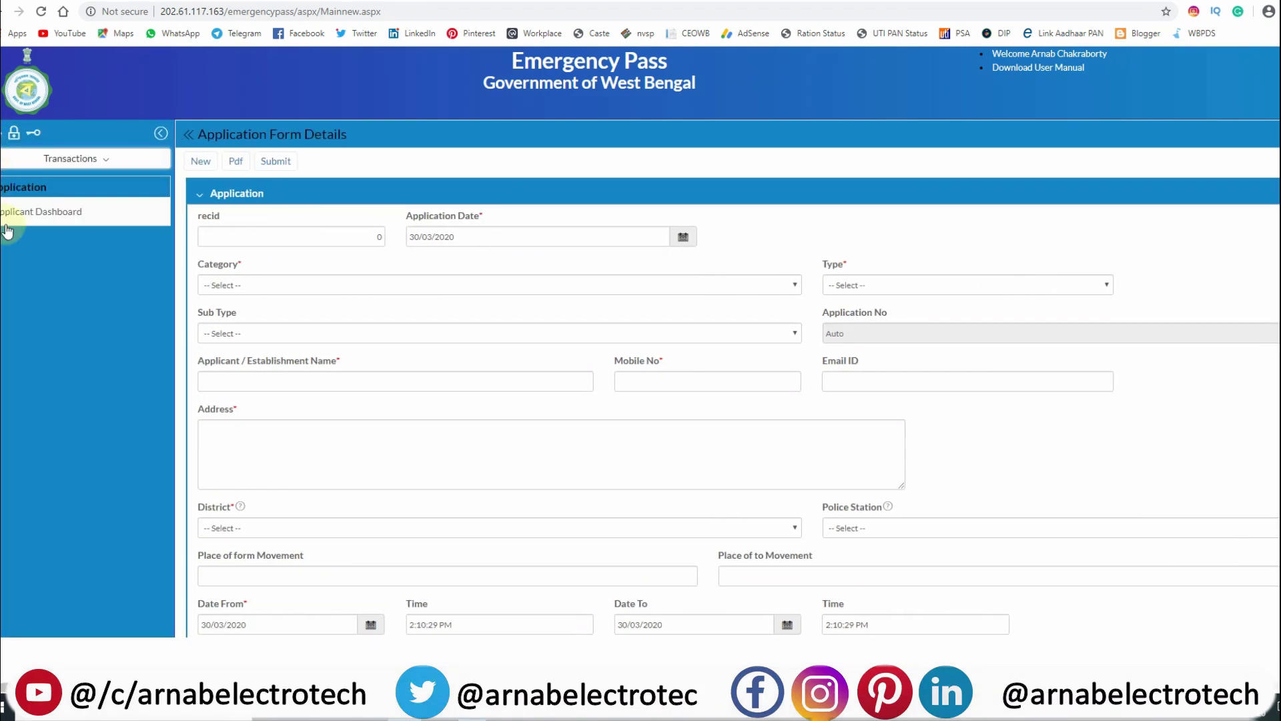
left_click(102, 164)
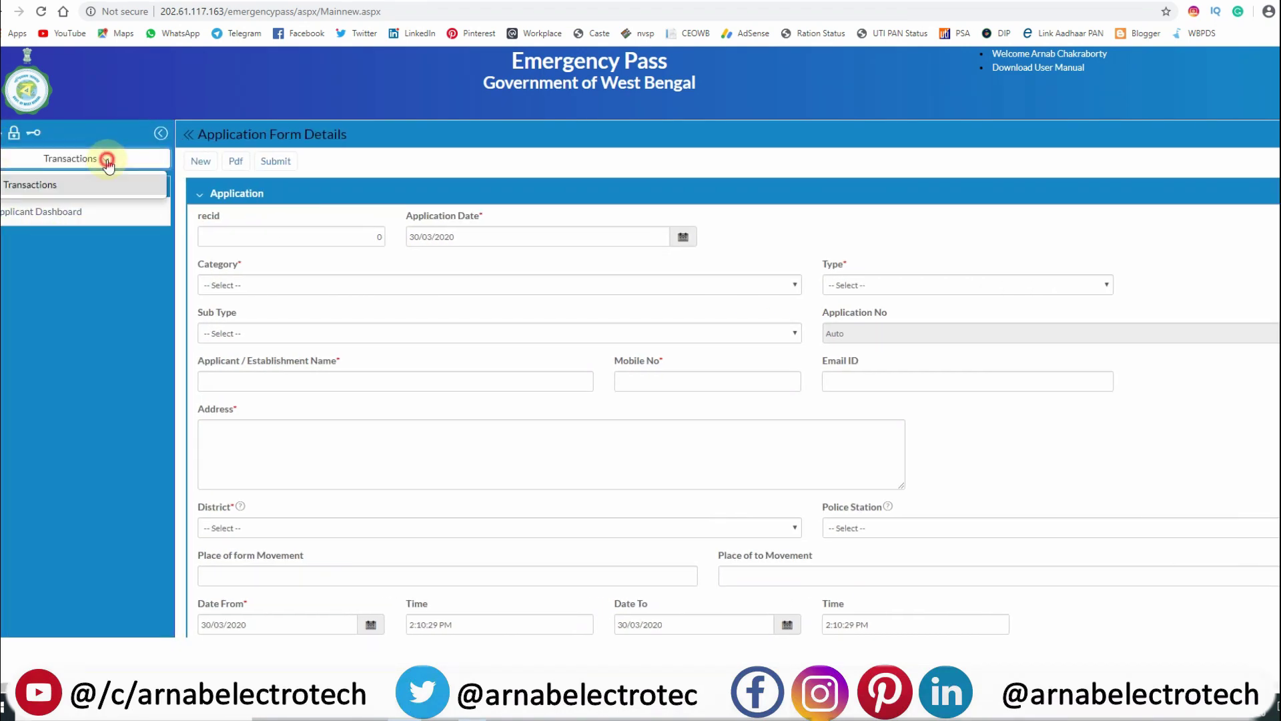
left_click(81, 241)
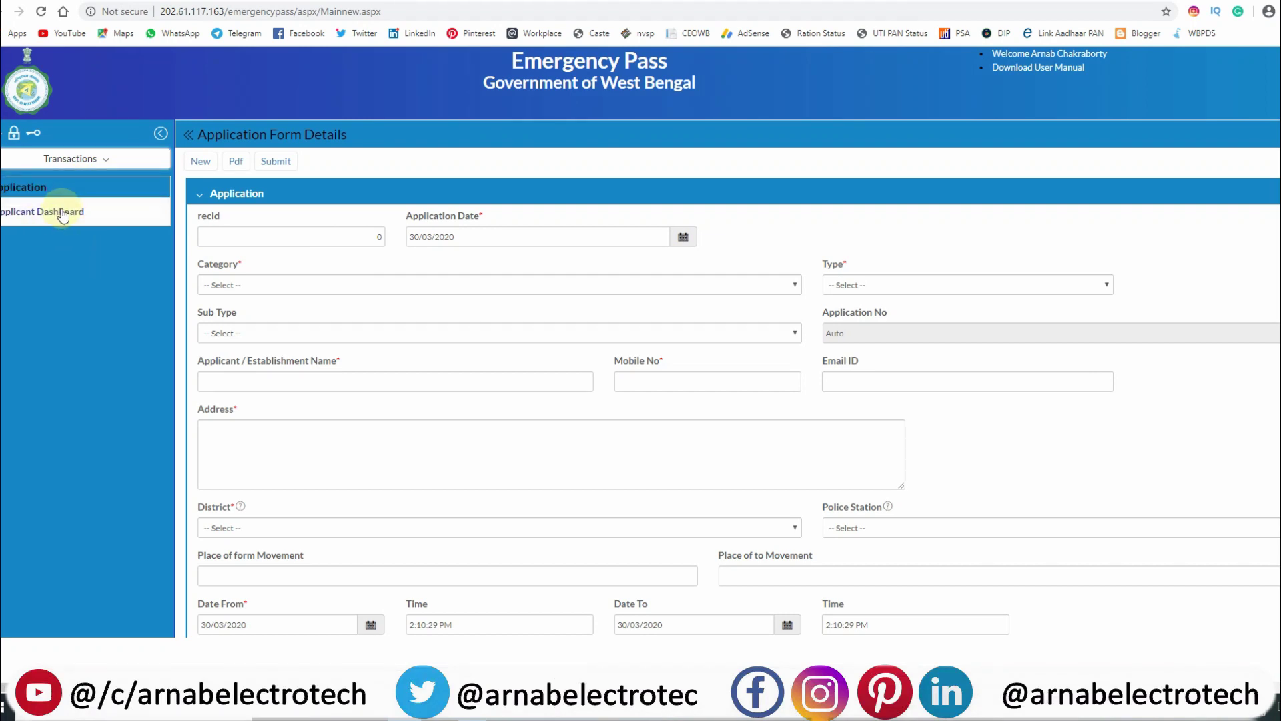
left_click(64, 213)
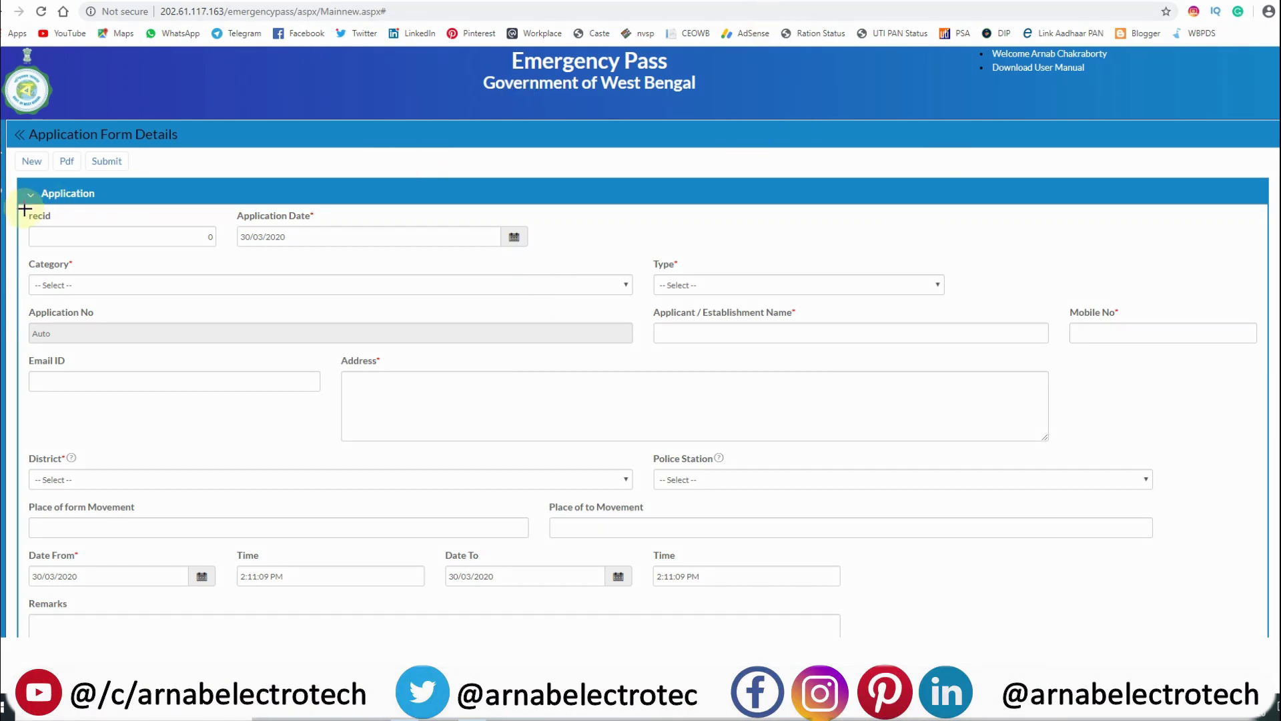
Highlight the recid and Application Date fields, then pick 'Banks, Insurance and ATMs' as Category.
mouse_move(22, 211)
left_mouse_down()
mouse_move(94, 214)
mouse_move(224, 254)
left_mouse_up()
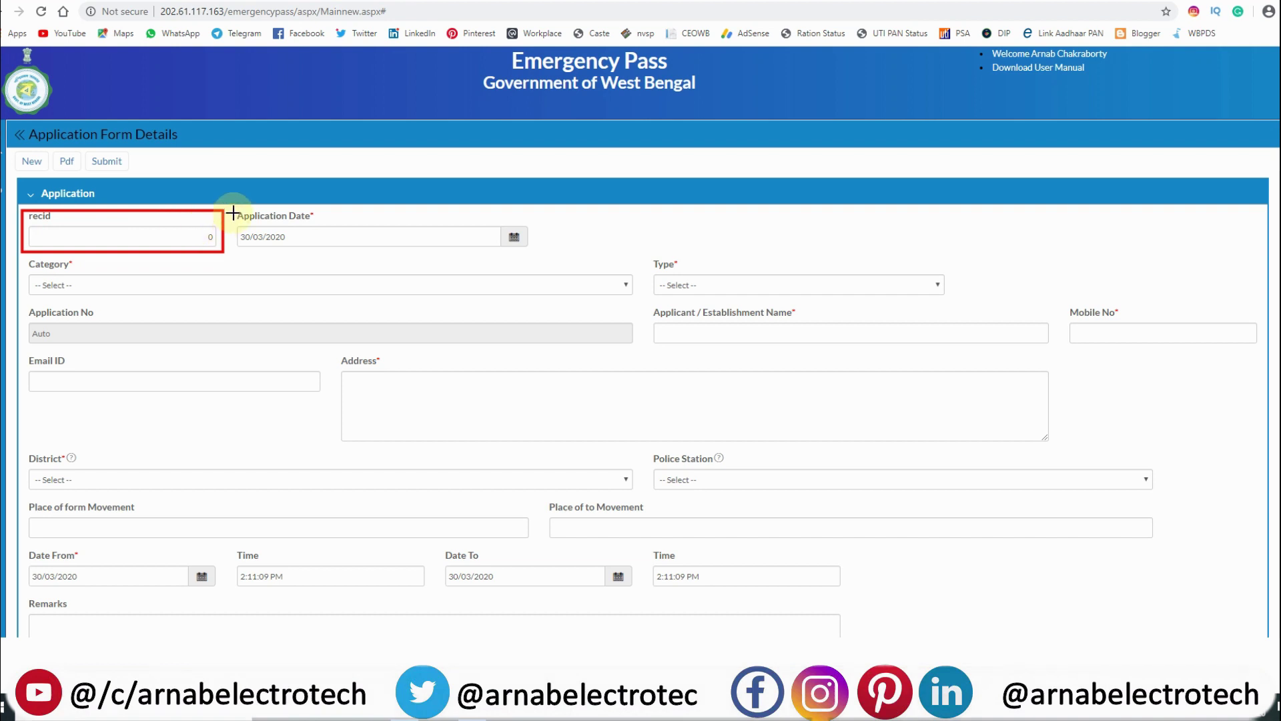
mouse_move(231, 208)
left_mouse_down()
mouse_move(349, 261)
mouse_move(569, 260)
mouse_move(540, 255)
left_mouse_up()
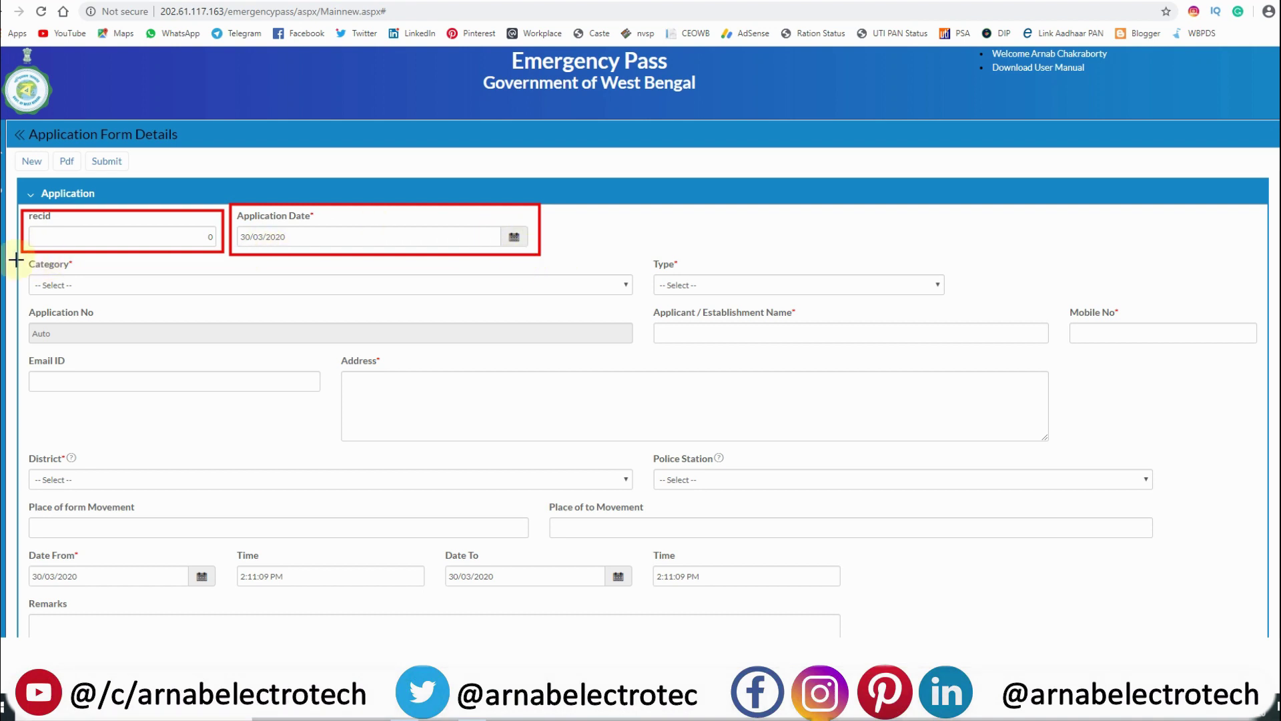
left_click(499, 287)
scroll(257, 444, "down", 2)
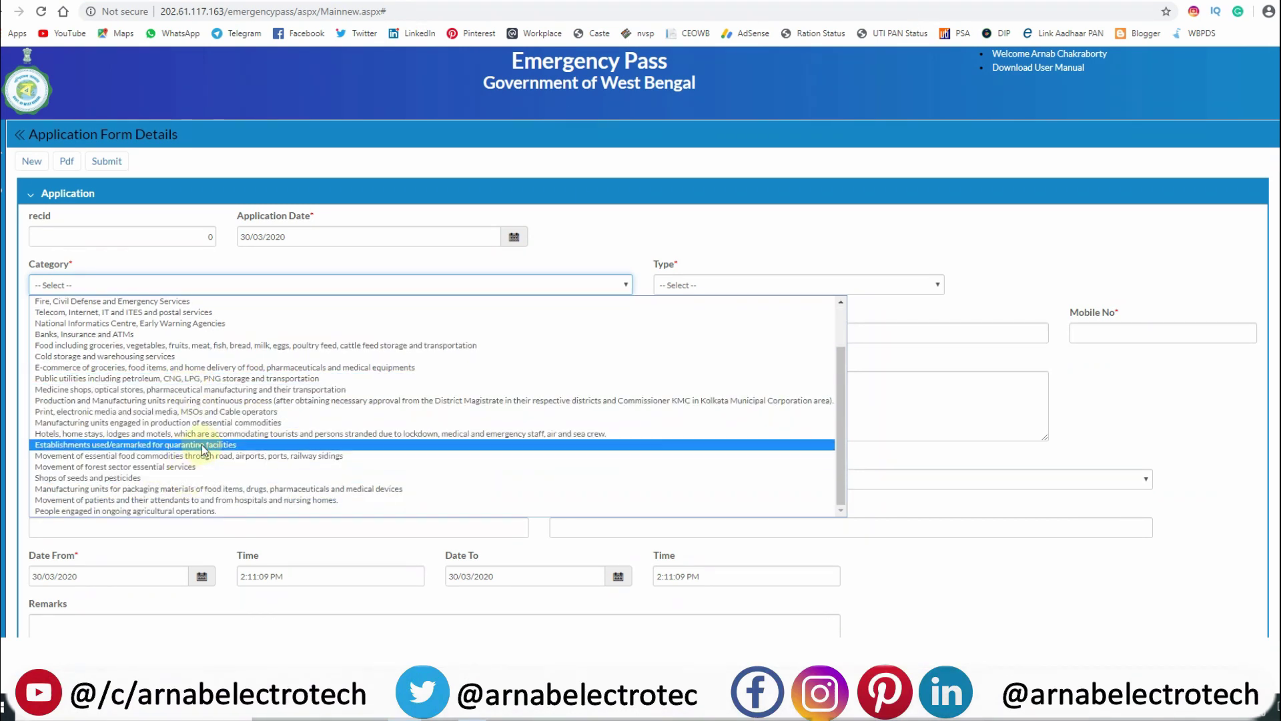
scroll(199, 434, "up", 2)
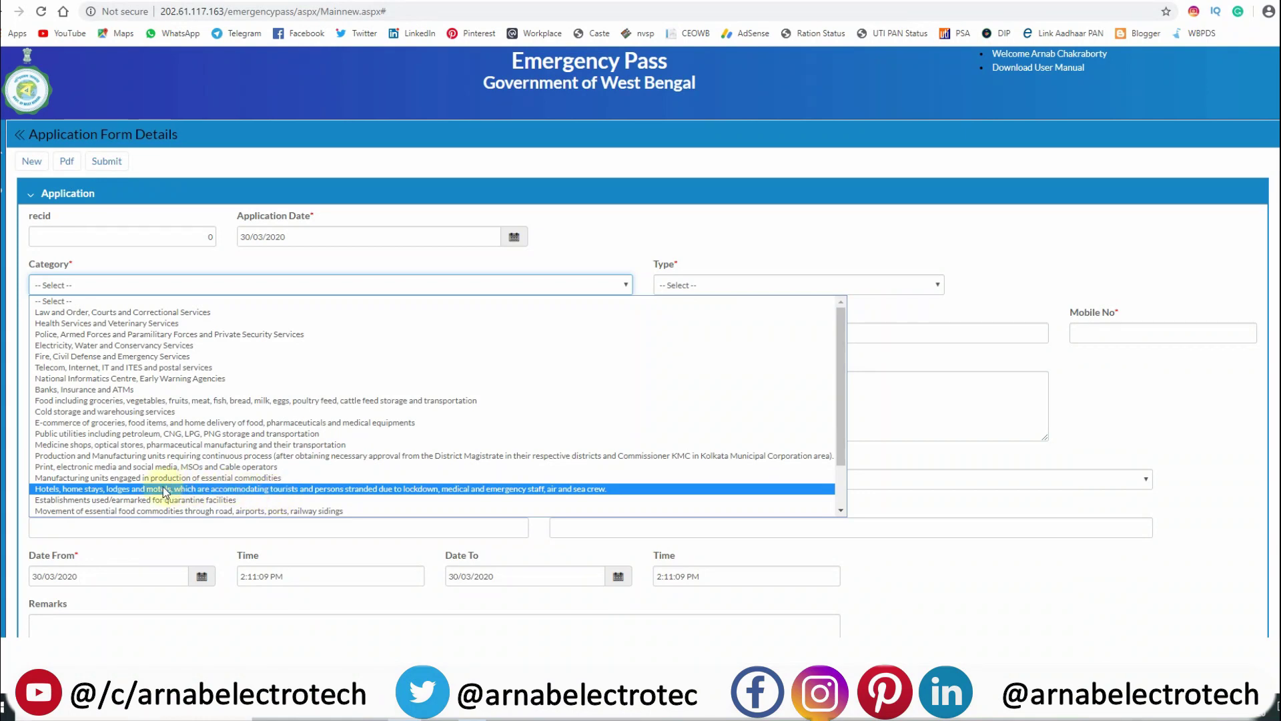
scroll(143, 484, "down", 1)
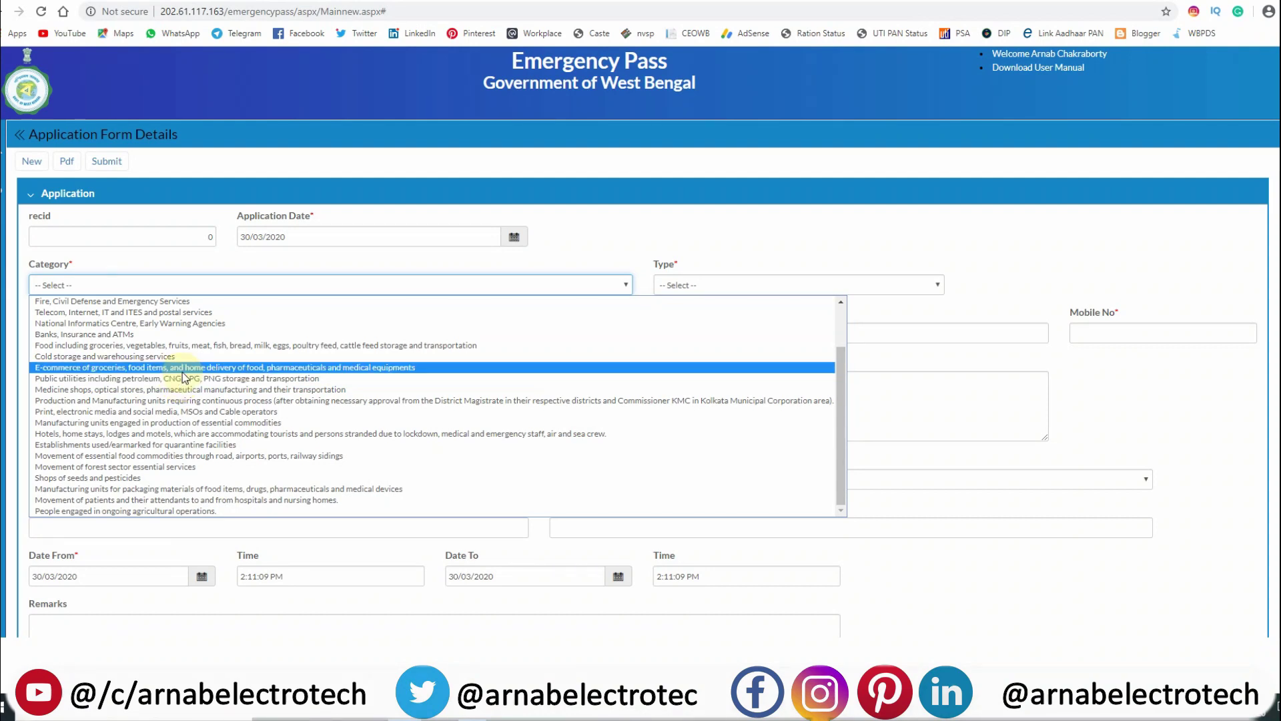
scroll(183, 376, "up", 2)
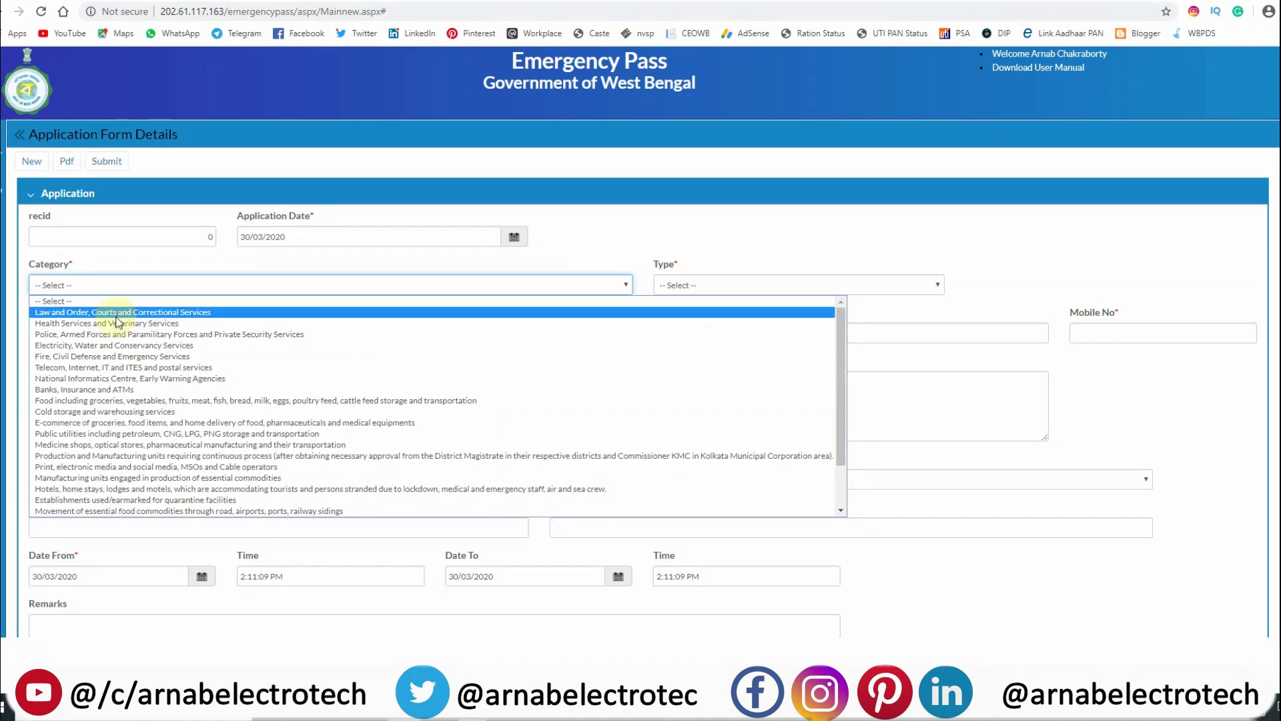
left_click(107, 389)
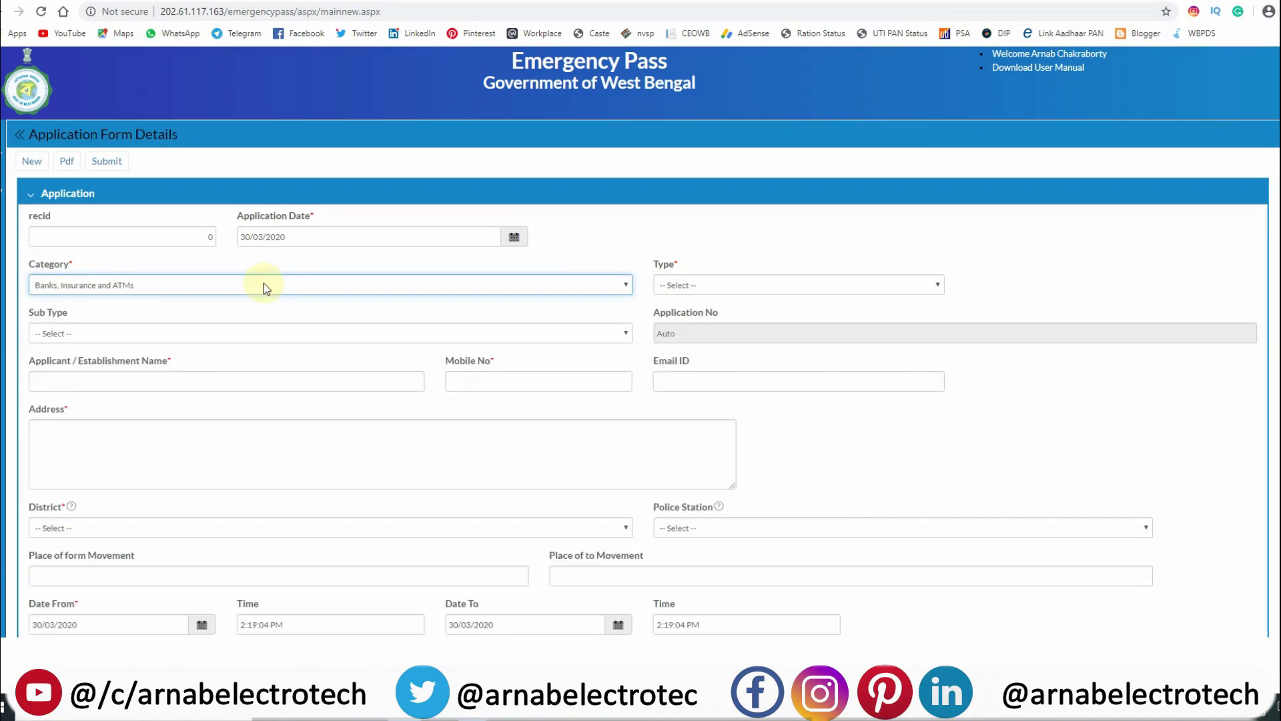
Keep 'Banks, Insurance and ATMs' as the category and set the applicant Type to Citizen.
left_click(142, 289)
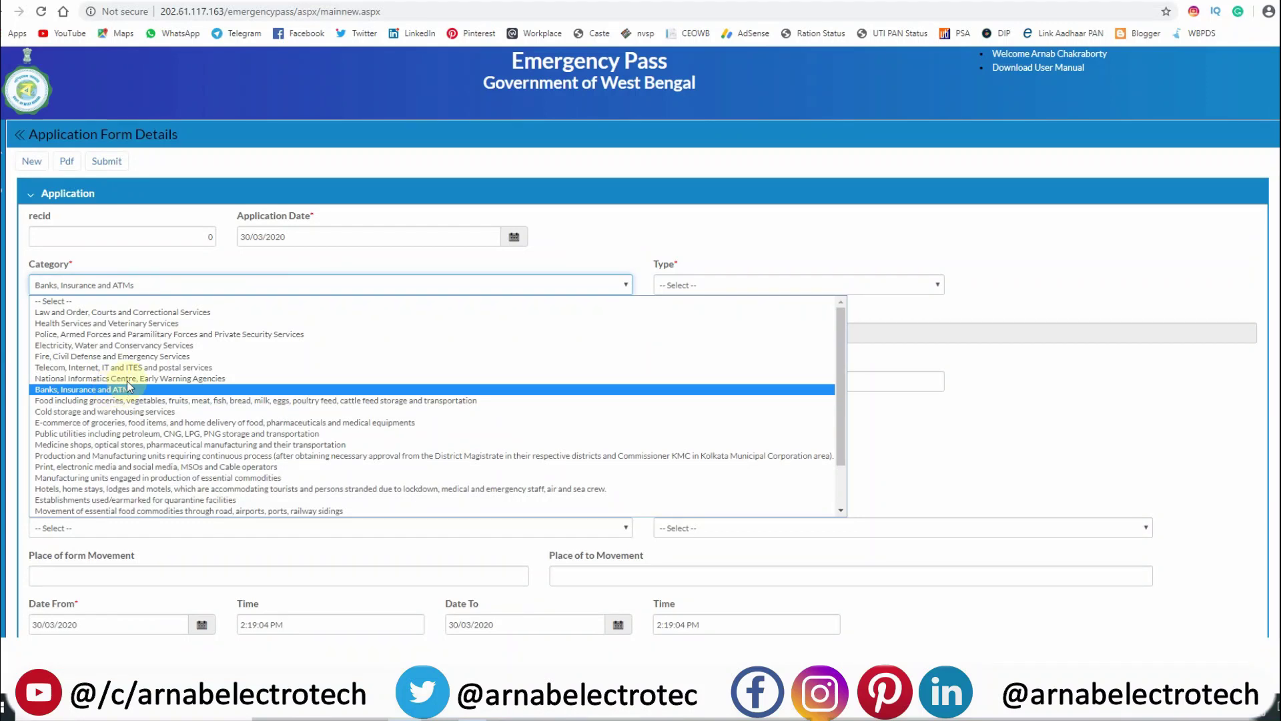
left_click(125, 391)
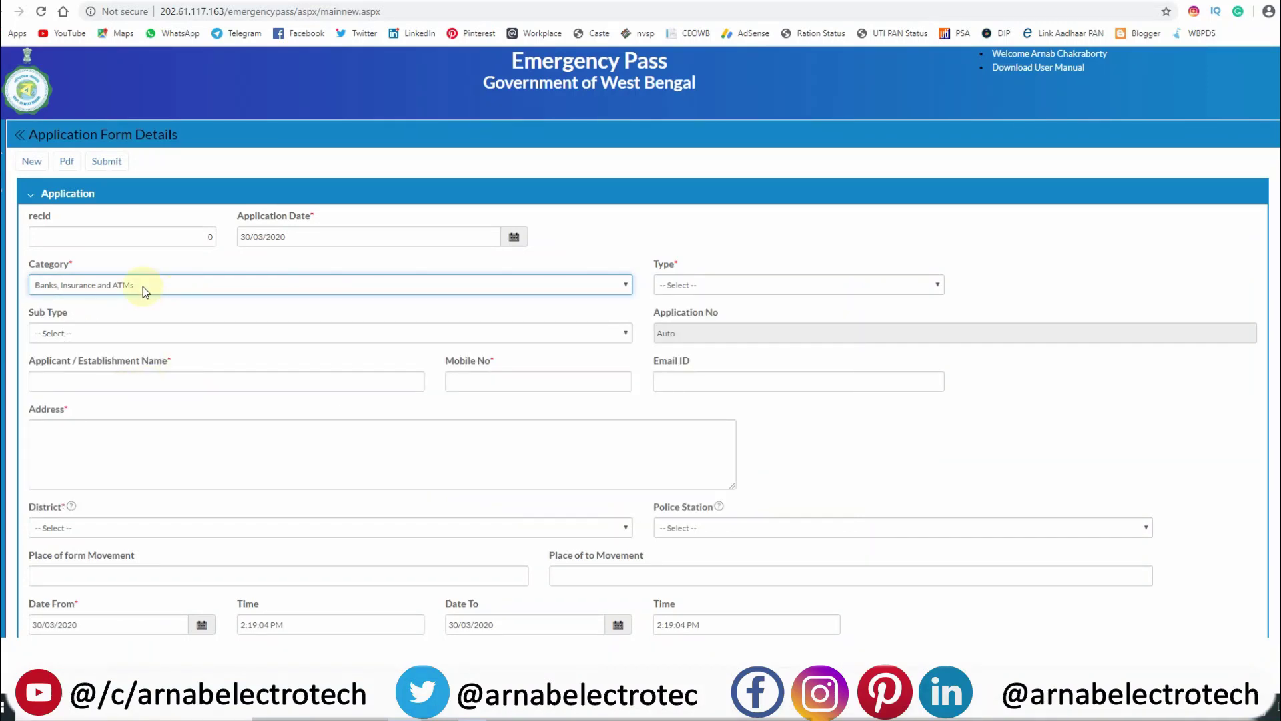
left_click(697, 293)
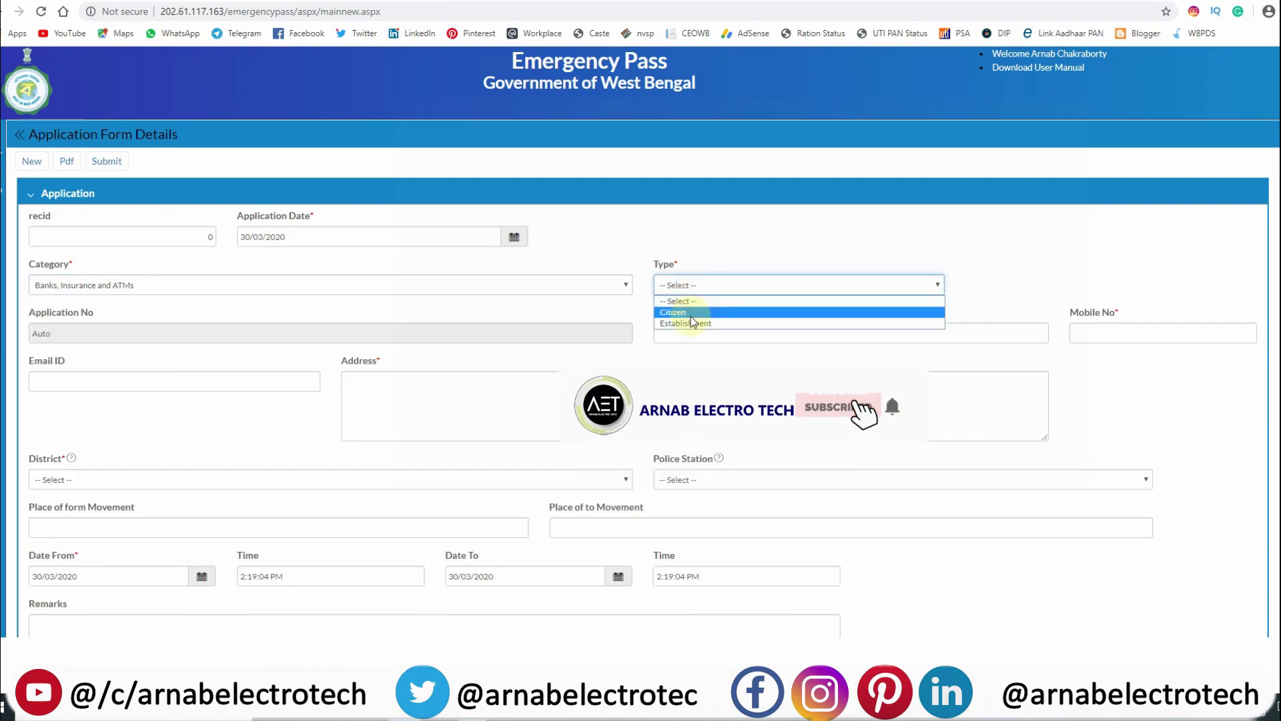
left_click(738, 312)
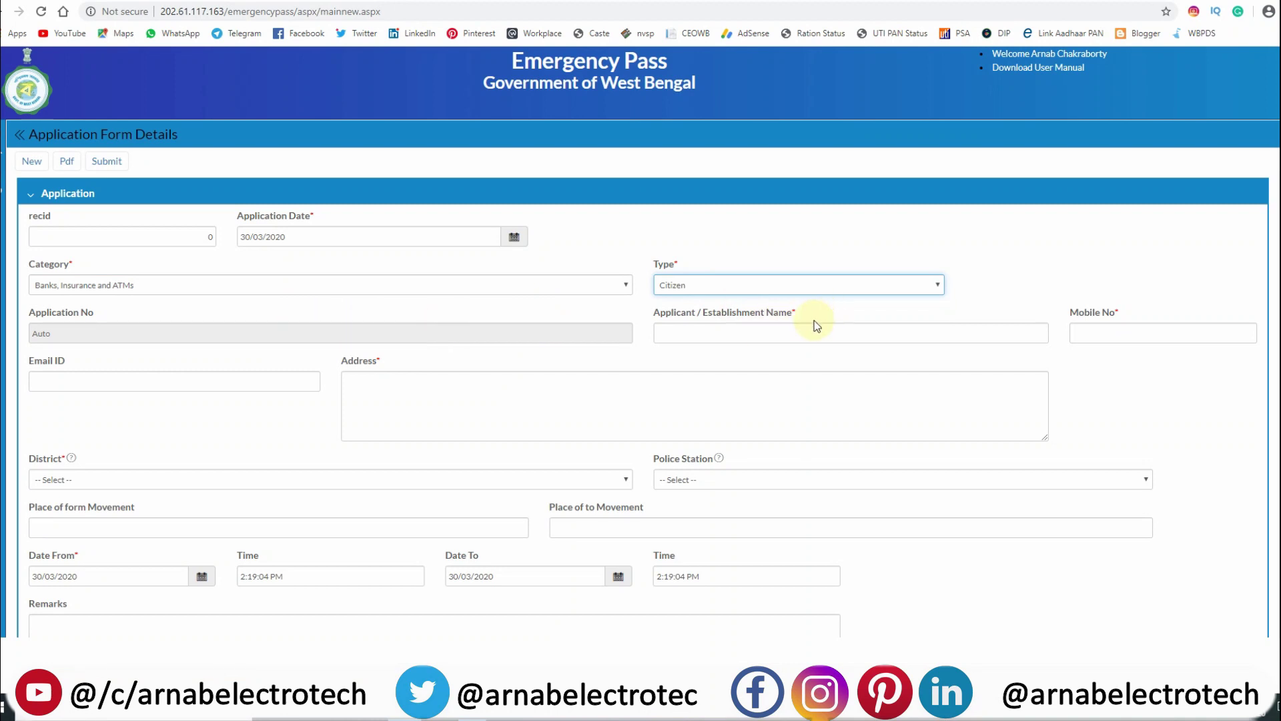
Enter the applicant's name and mobile number.
left_click(768, 332)
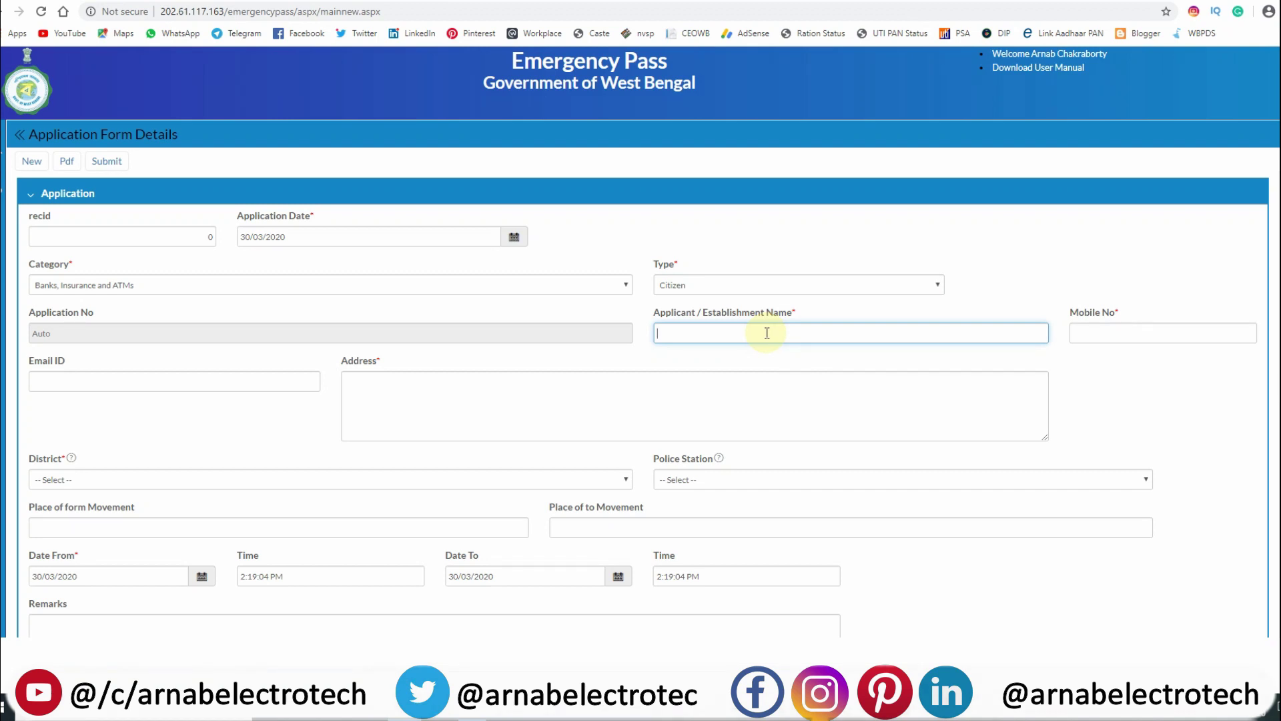
type("a")
type("ABC")
type(" ROY")
scroll(1121, 374, "down", 1)
left_click(1140, 261)
type("1234567890")
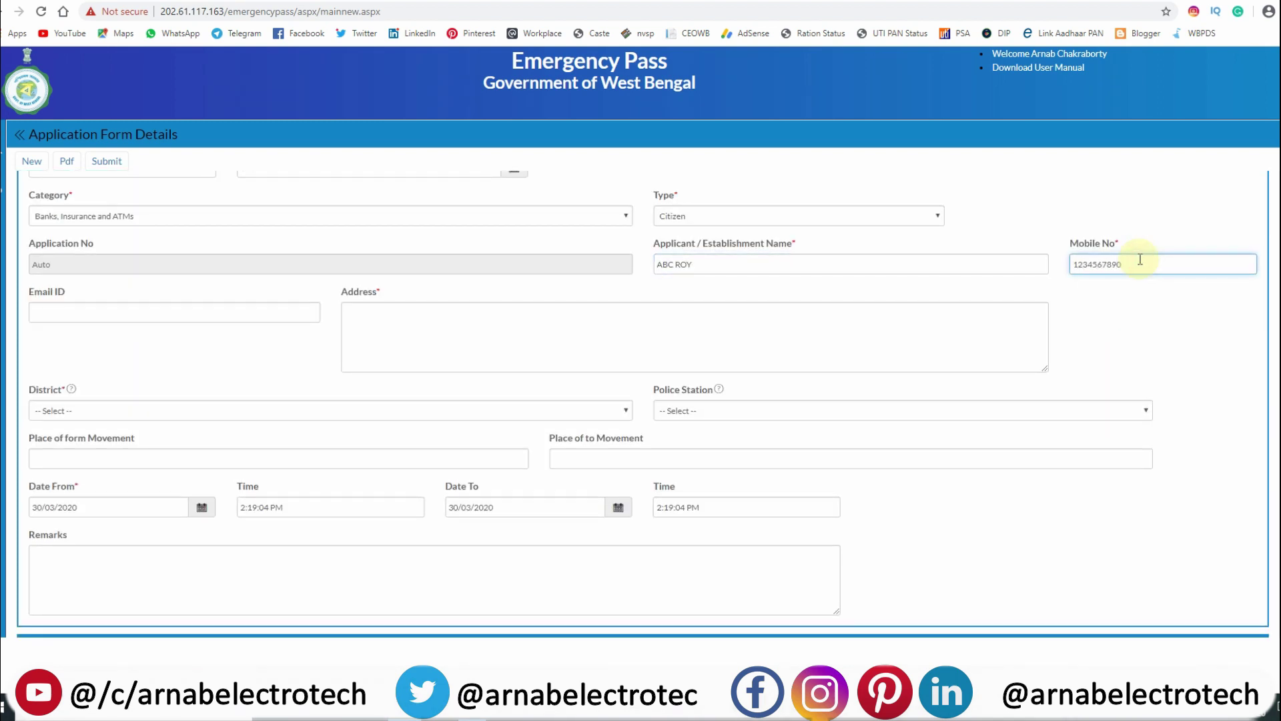
Fill in the applicant's e-mail address, correcting a mistyped start.
left_click(147, 311)
type("ABC")
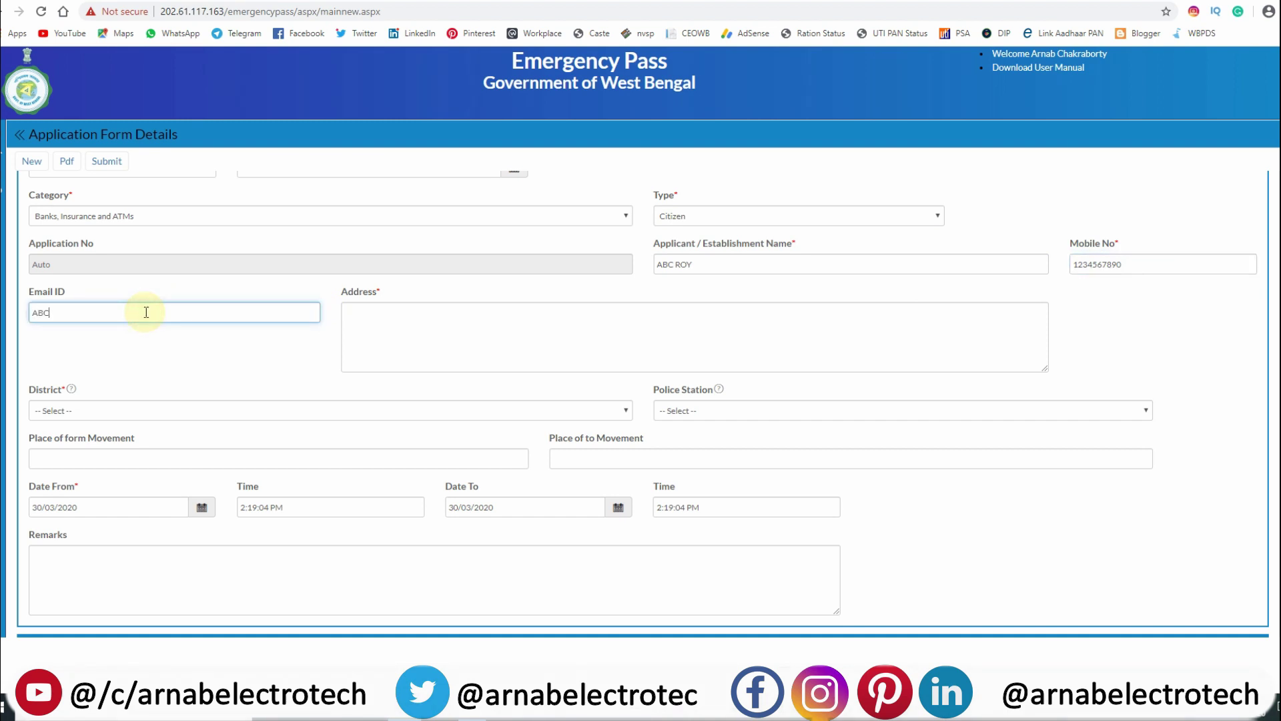
key("BackSpace")
key("BackSpace")
key("BackSpace")
Type the applicant's two-line postal address into the Address box.
left_click(384, 321)
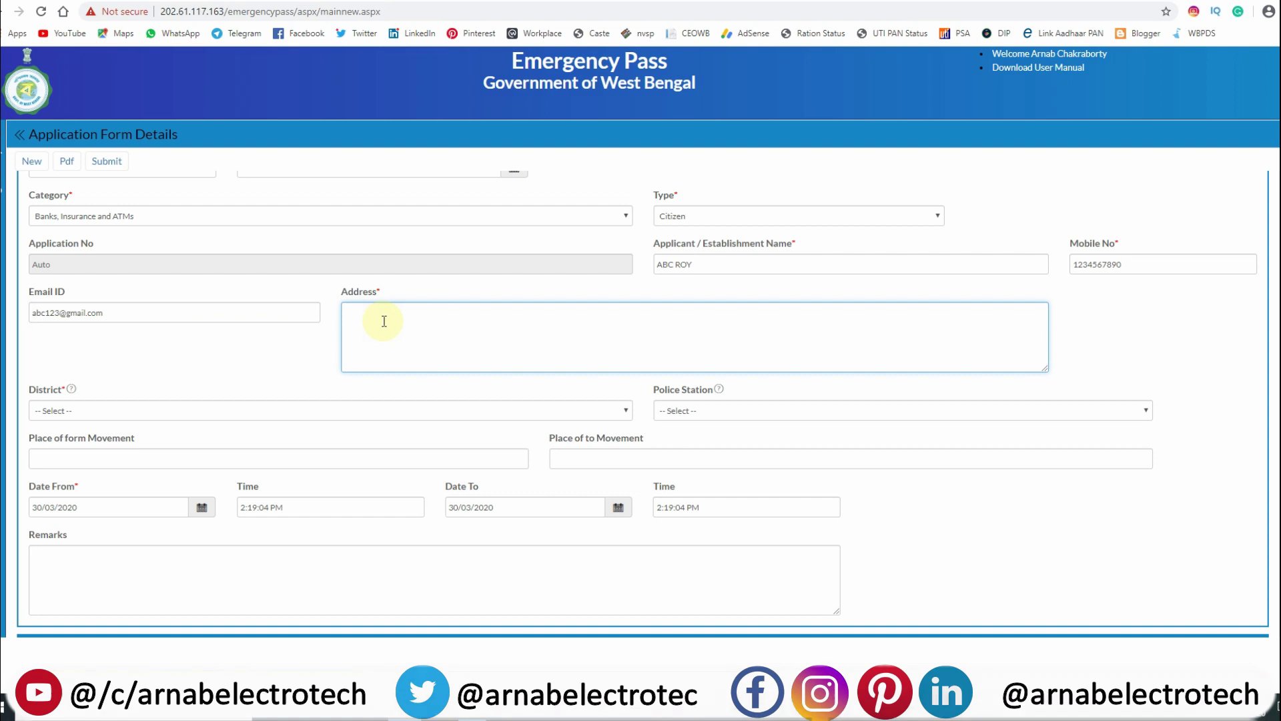
type("A")
type("BC")
type("-10/12345")
type(", KA")
type("LYA")
type("NI")
type(", NADIA ")
type("P.O")
type("+")
type("P")
type(".S- KAL")
type("YA")
type("NIO")
key("Return")
type("DIA")
key("BackSpace")
type("=")
type("S")
type("T")
type("-NA")
type("DIA")
type("PIN")
type("- 741235")
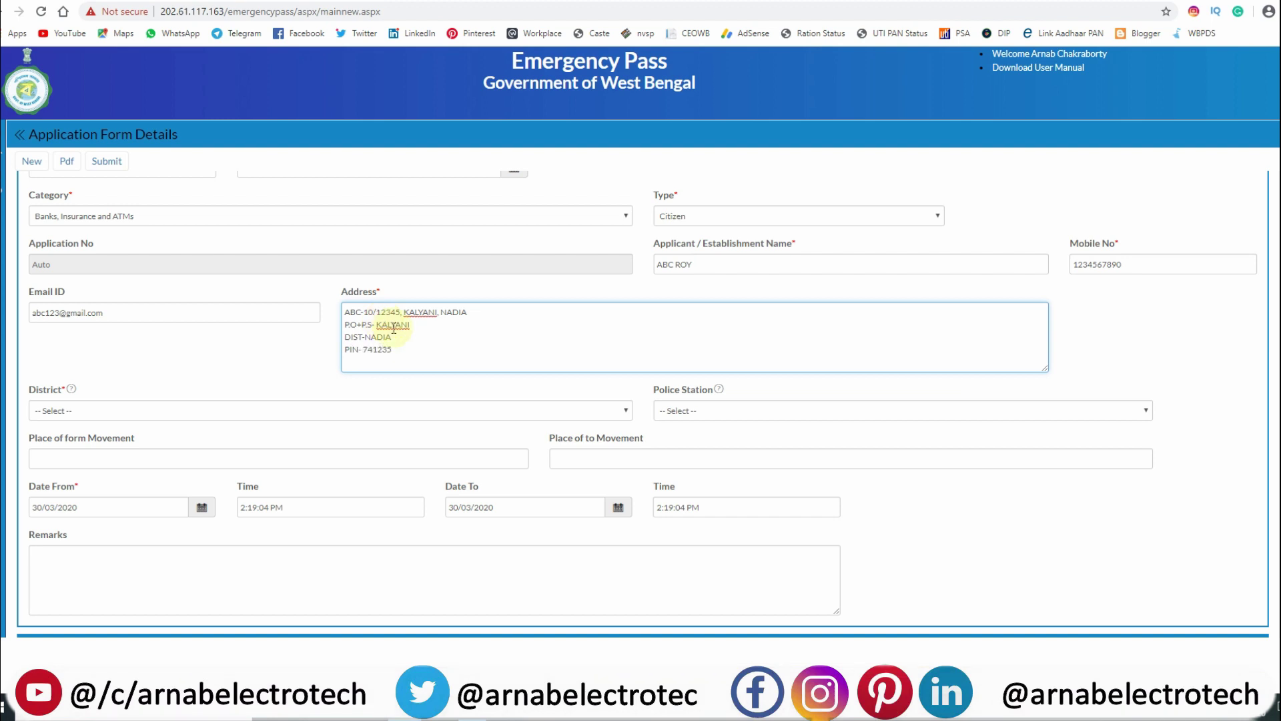
Choose Ranaghat PD from the District list.
left_click(285, 409)
scroll(193, 589, "down", 2)
scroll(195, 589, "down", 1)
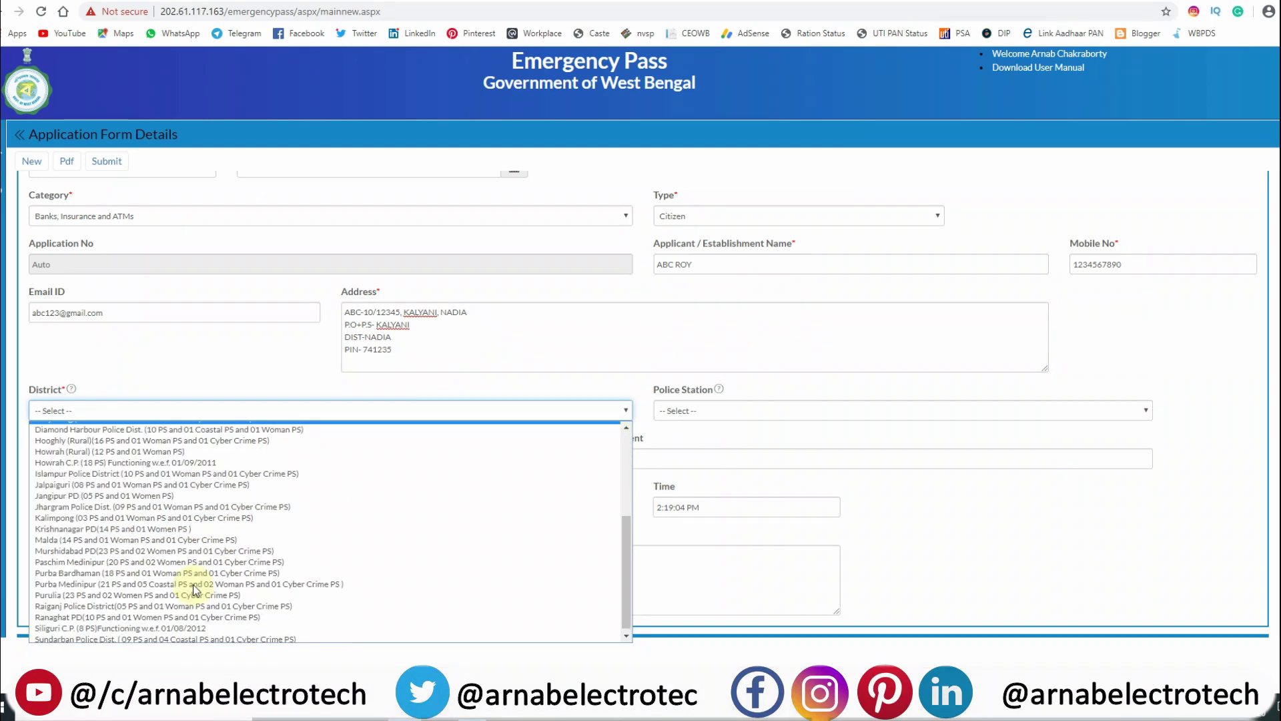
scroll(193, 574, "up", 3)
scroll(280, 491, "up", 2)
scroll(279, 491, "down", 2)
scroll(279, 491, "up", 2)
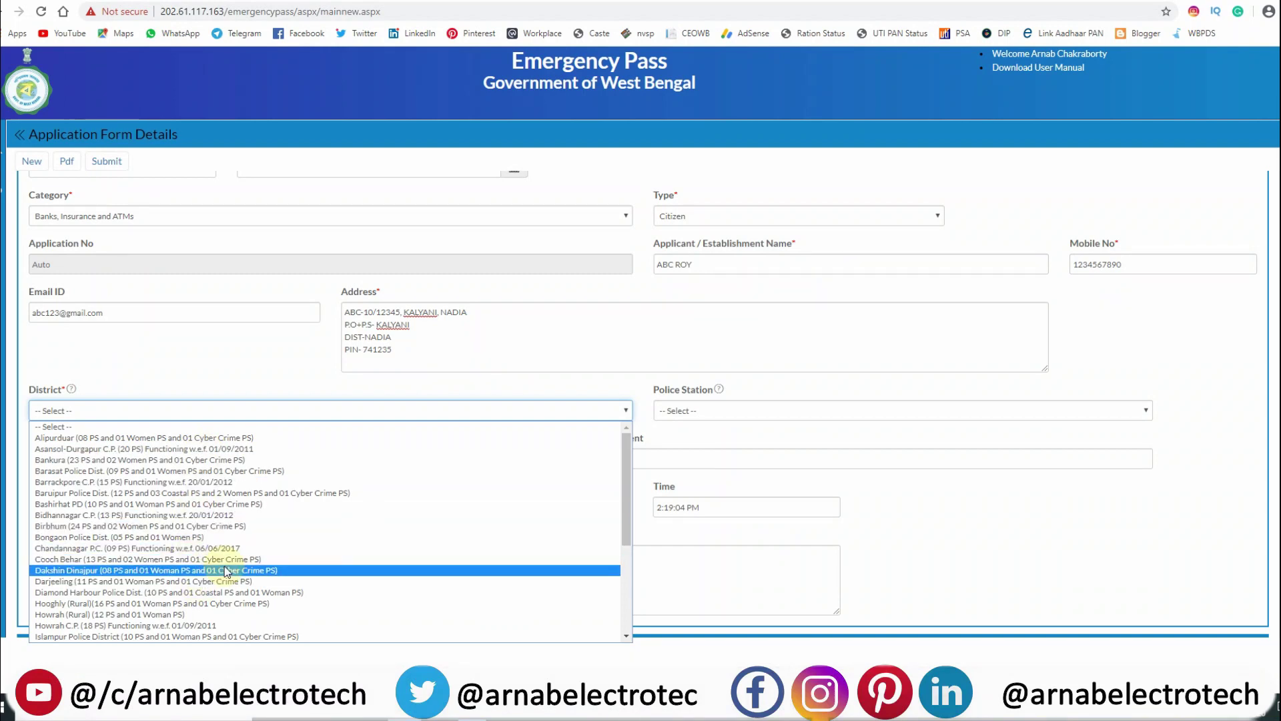
scroll(227, 570, "down", 1)
scroll(221, 567, "down", 2)
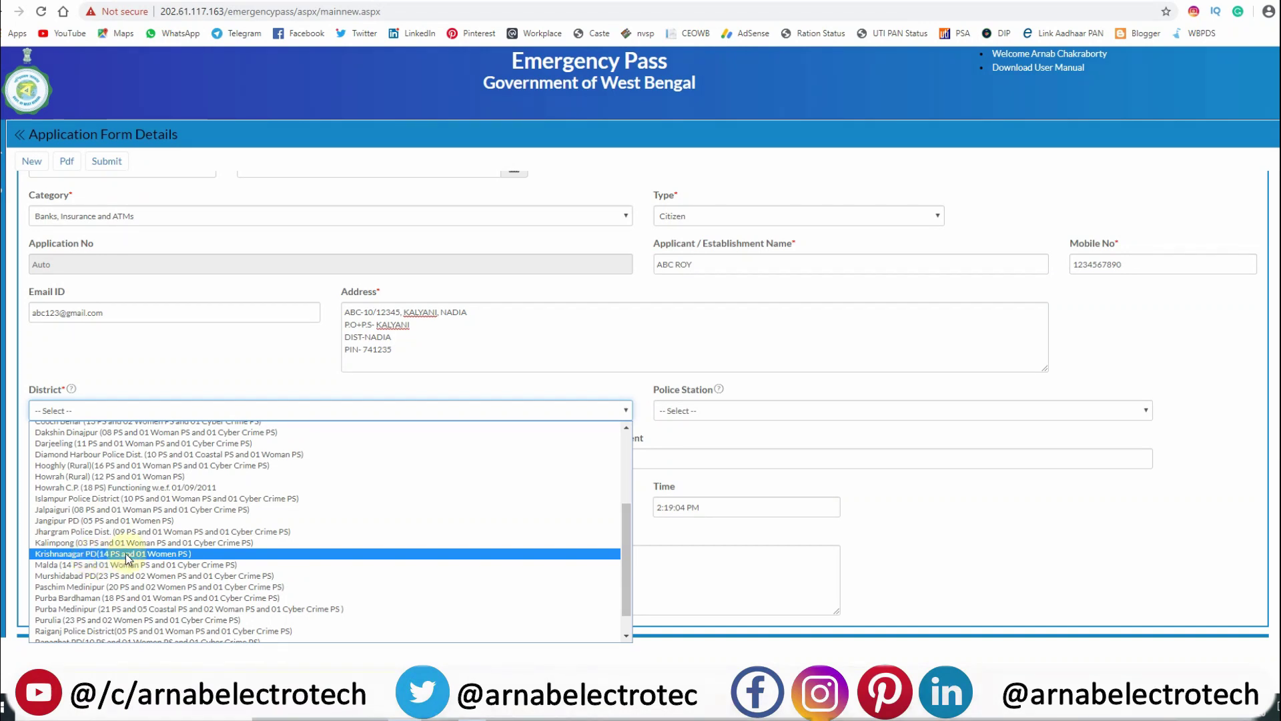
scroll(136, 564, "down", 1)
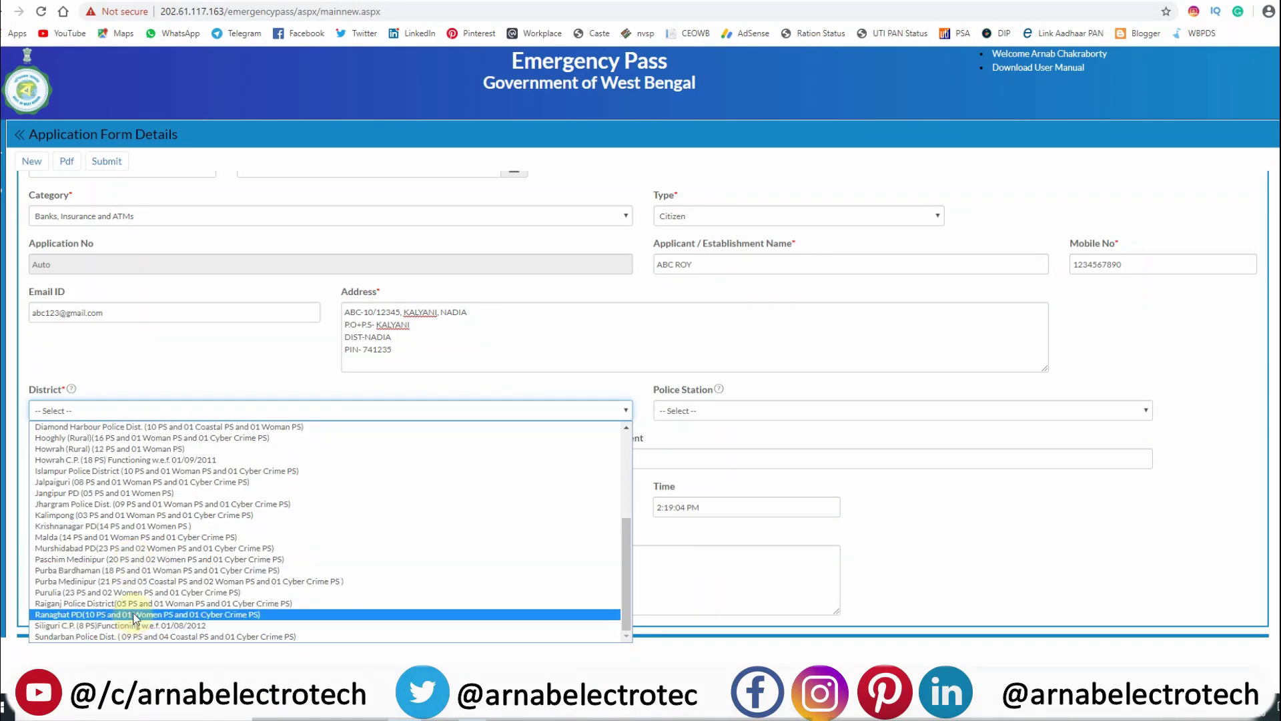
key("Up")
key("Up")
key("Up")
key("Up")
key("Up")
key("Up")
key("Up")
key("Up")
key("Up")
key("Up")
key("Up")
key("Up")
key("Down")
key("Down")
key("Down")
key("Down")
key("Down")
key("Down")
key("Down")
key("Down")
key("Down")
key("Down")
key("Down")
key("Down")
key("Down")
key("Down")
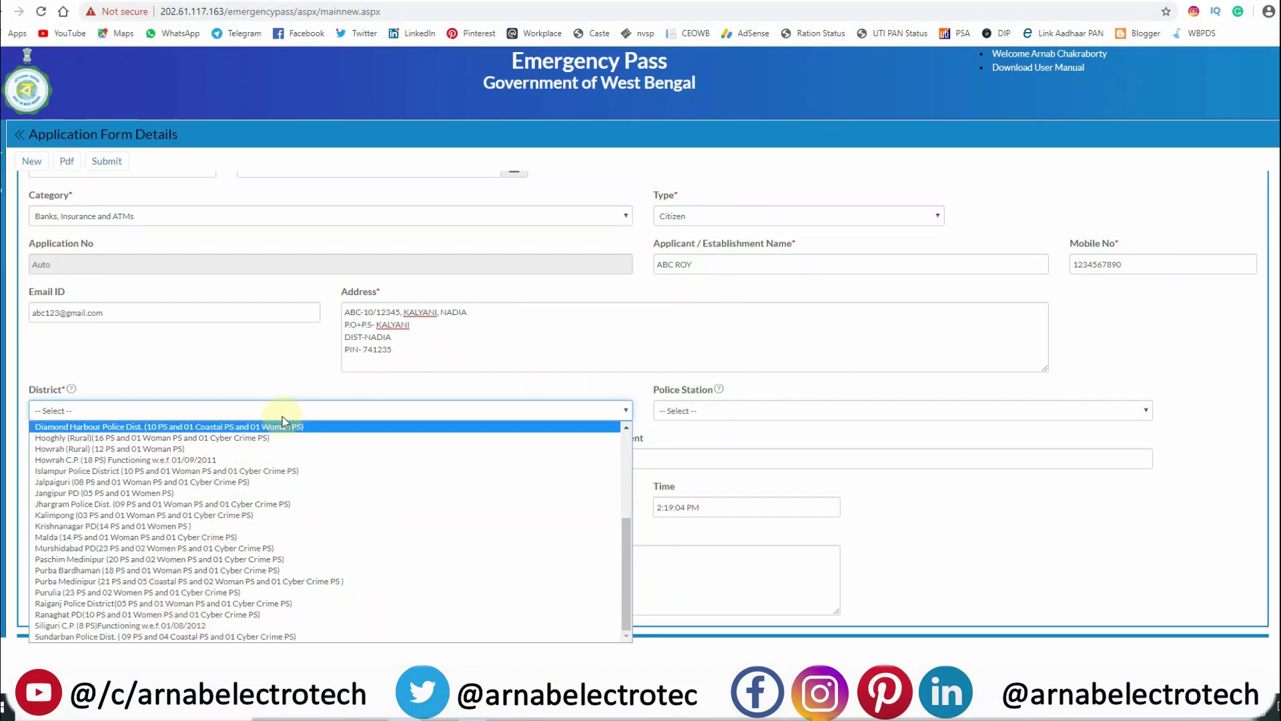
scroll(254, 571, "up", 3)
scroll(228, 538, "down", 5)
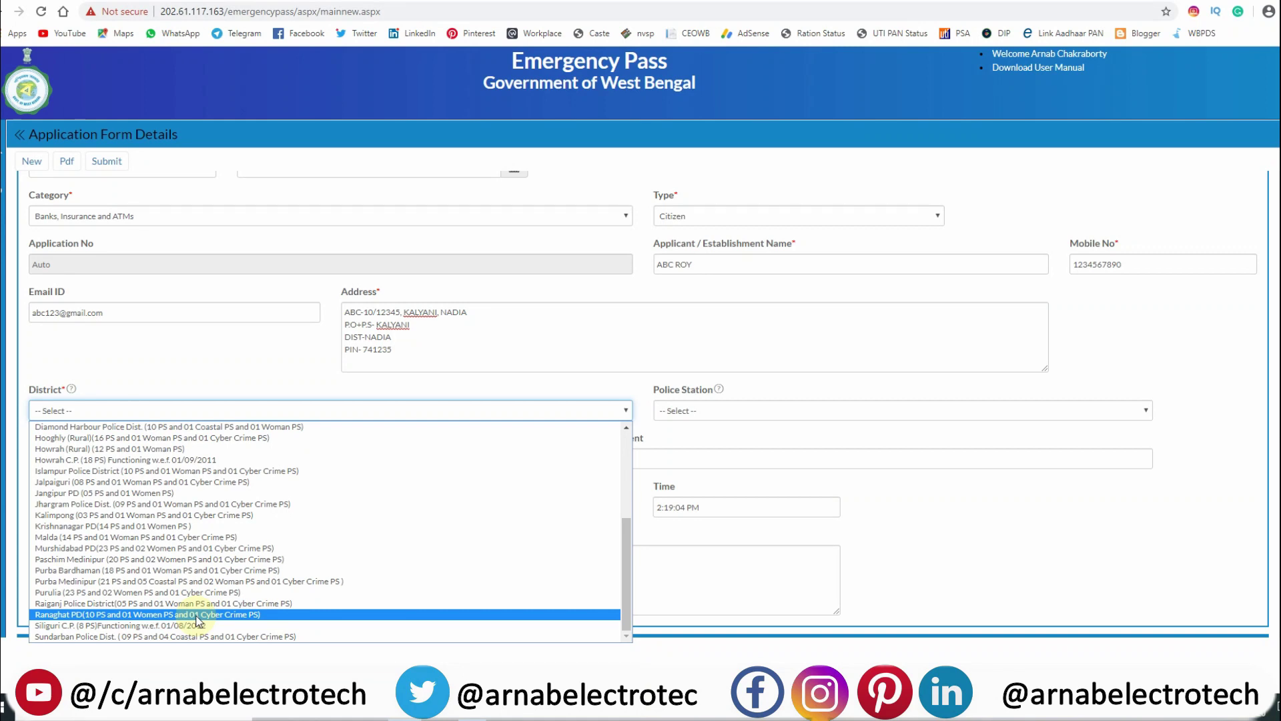
left_click(196, 615)
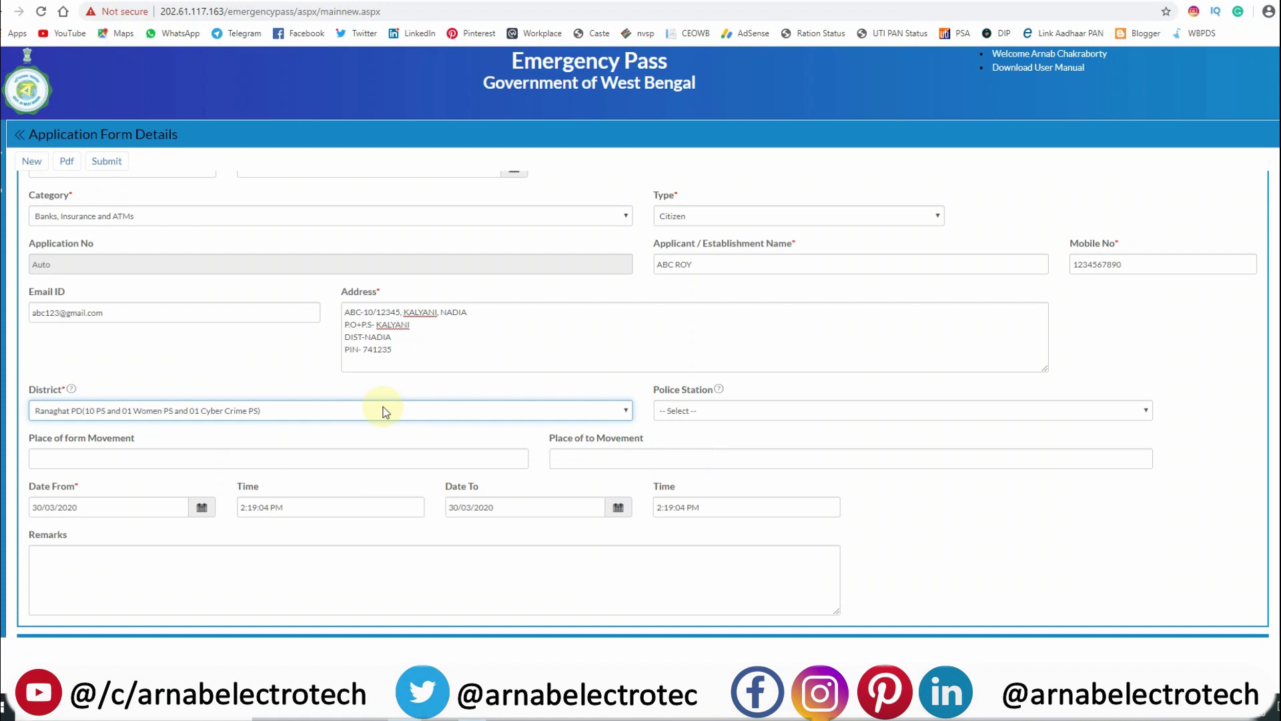
left_click(790, 414)
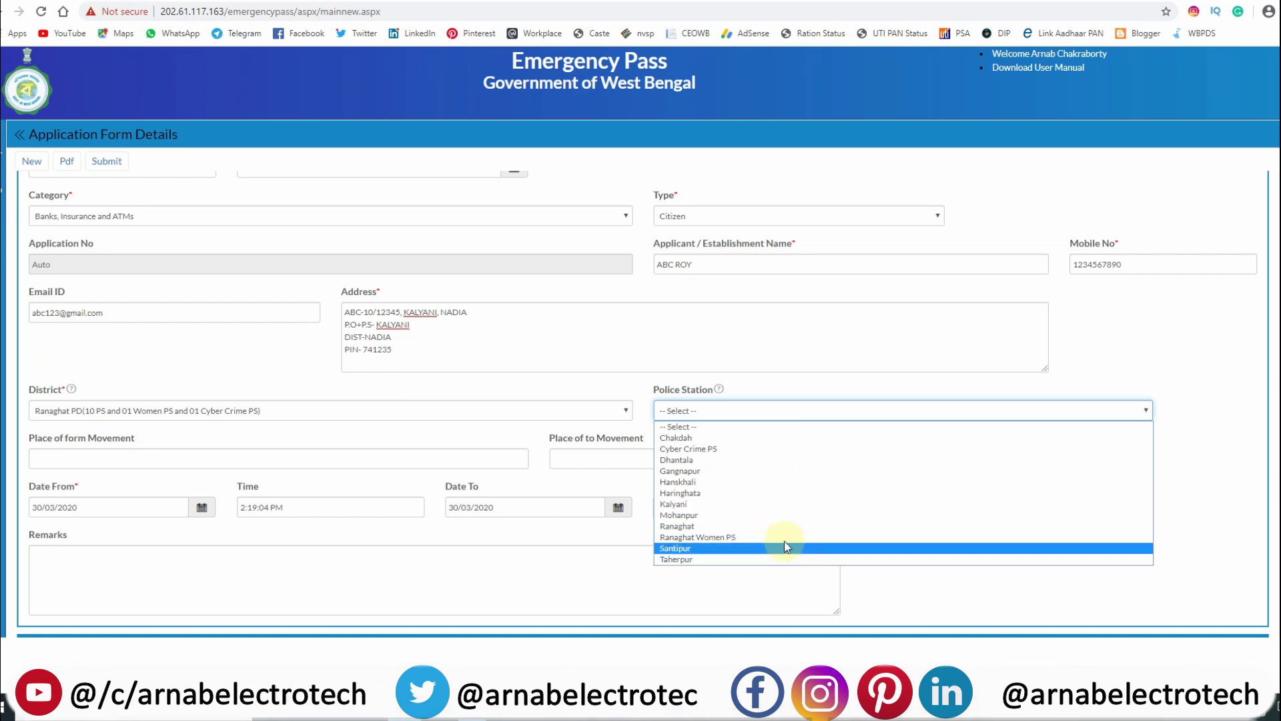
Select Kalyani as police station, confirm Kalyani as starting place and enter CHAKDAHA as destination.
left_click(795, 508)
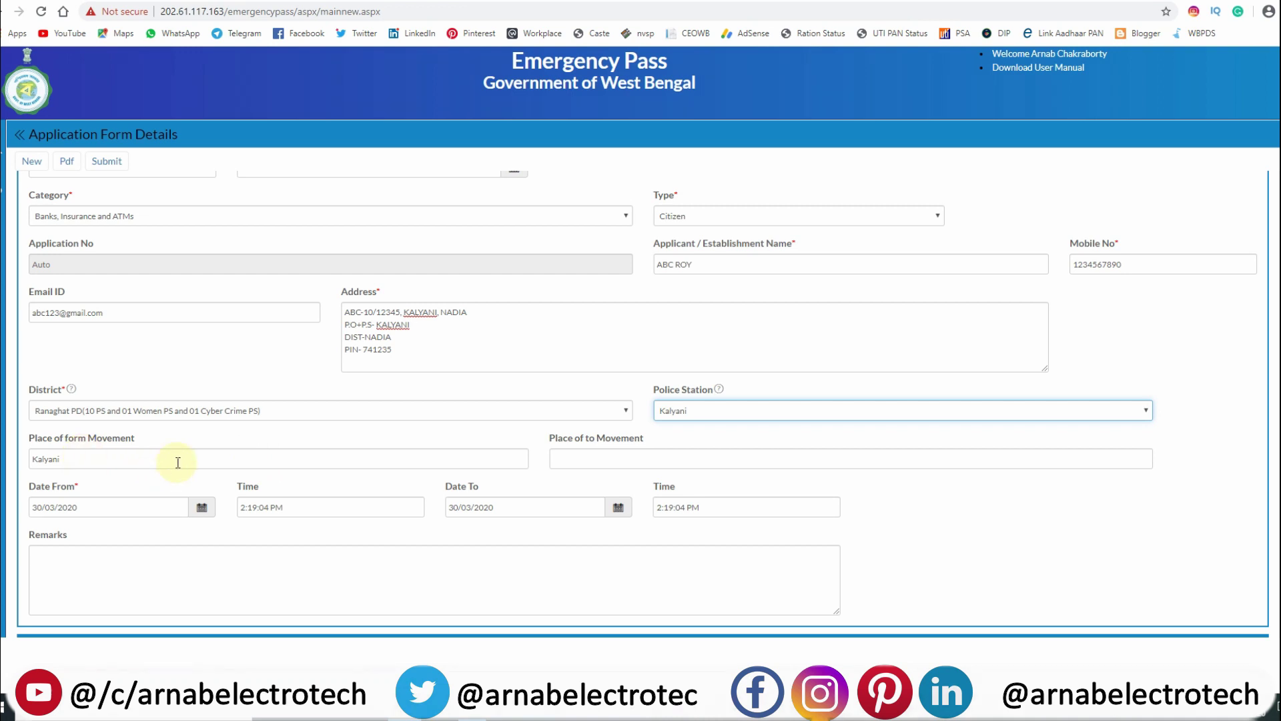
left_click(227, 460)
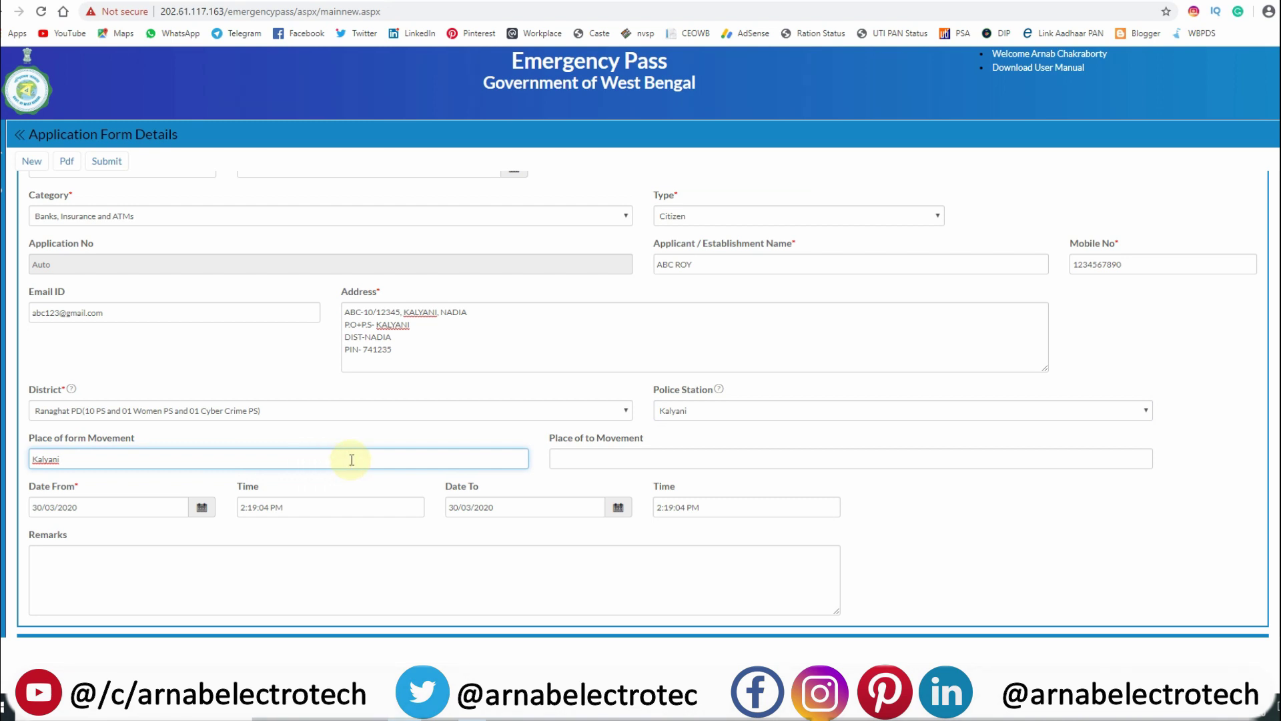
left_click(521, 342)
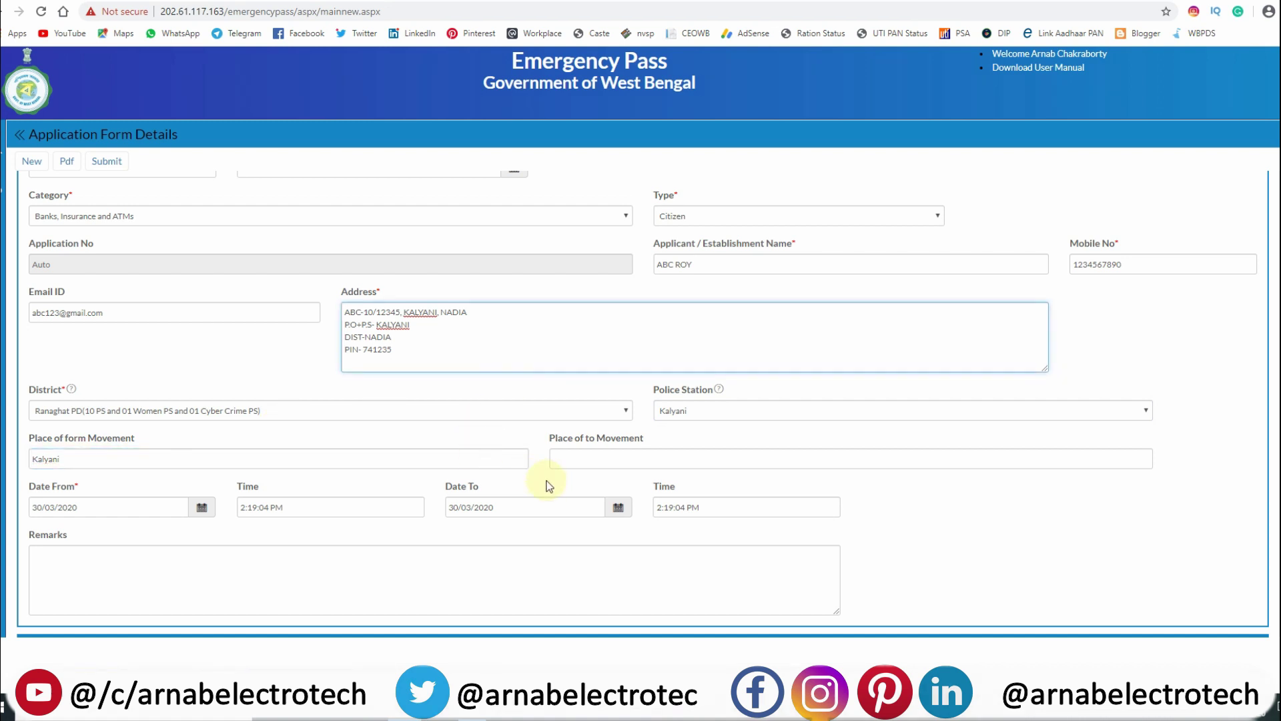
left_click(701, 461)
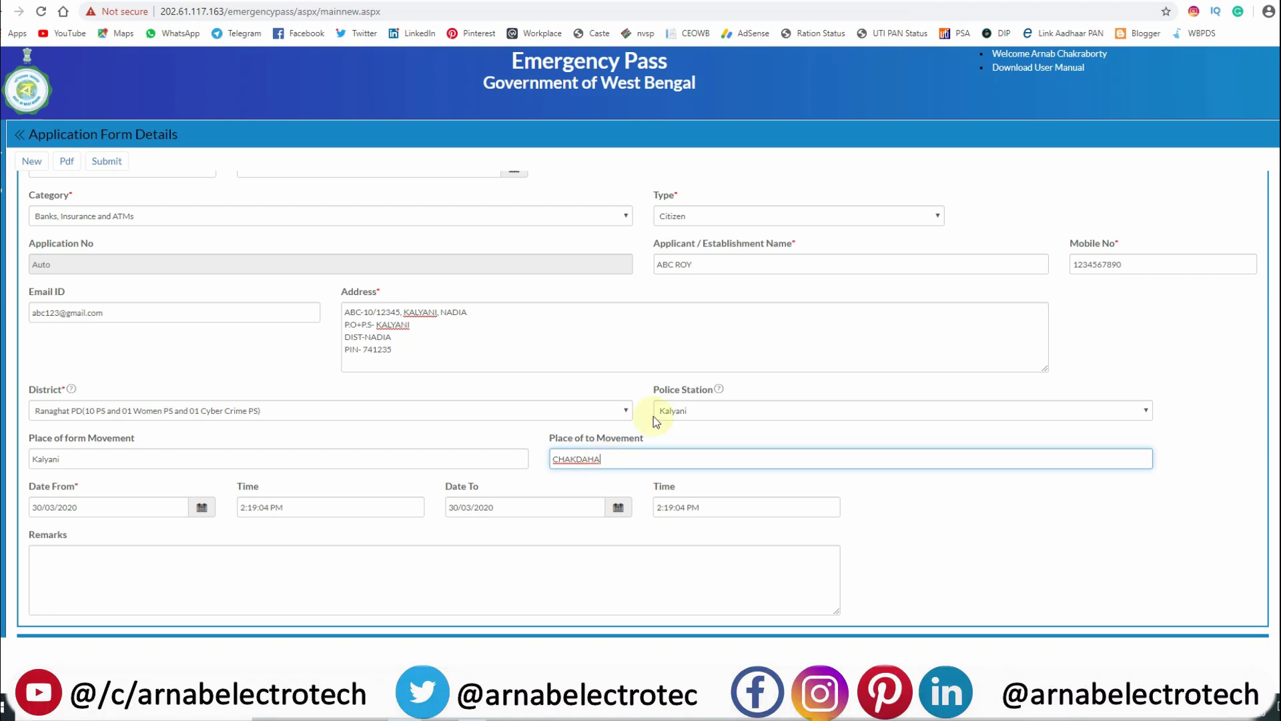
scroll(128, 467, "down", 1)
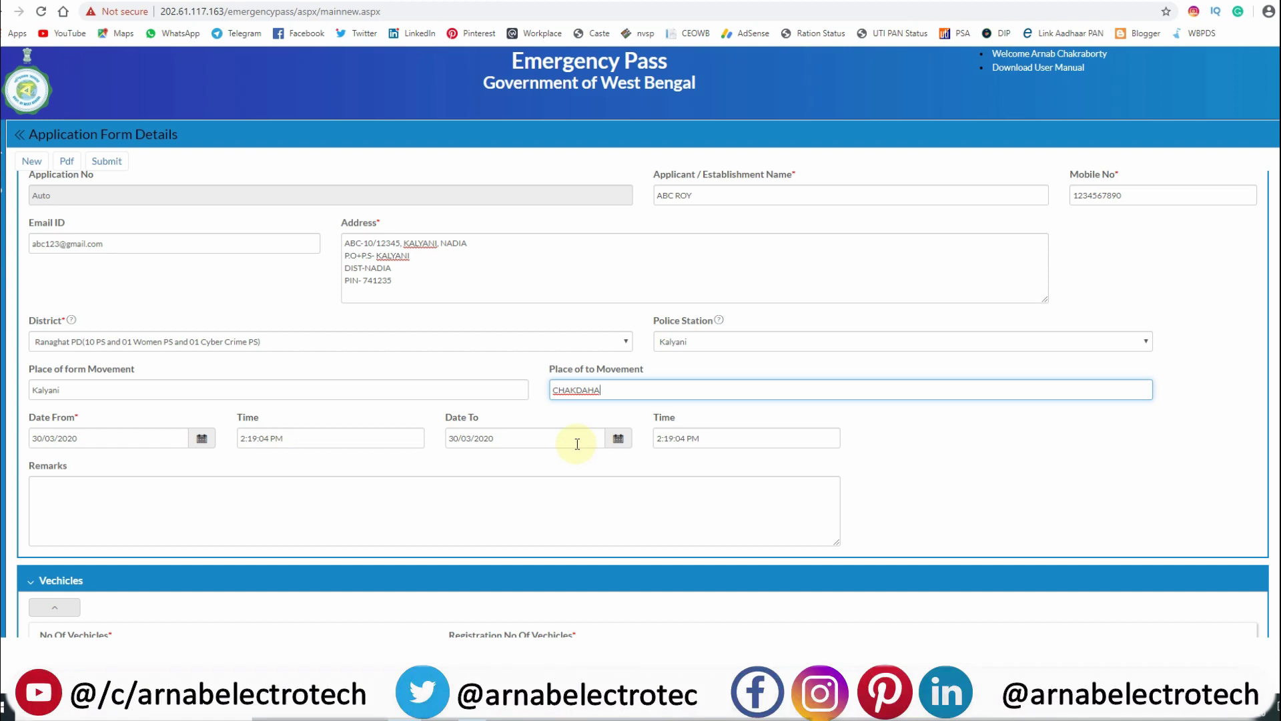
left_click(117, 437)
left_click(287, 435)
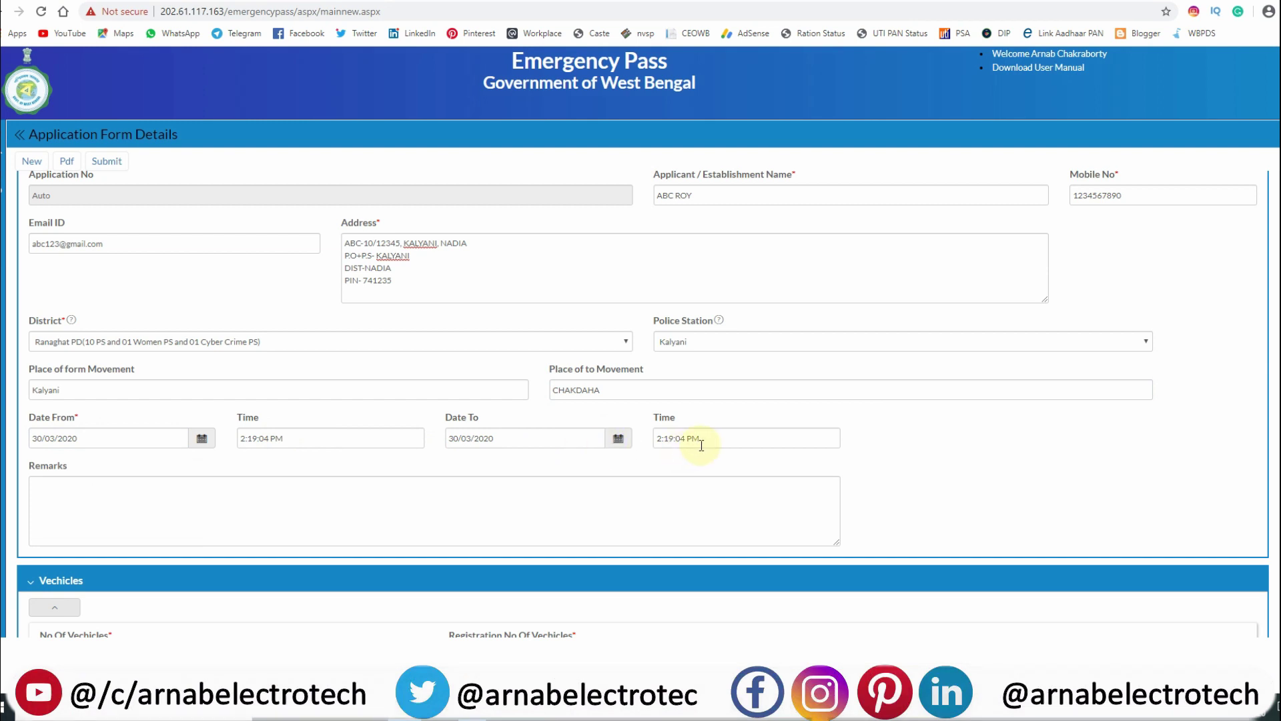
scroll(465, 418, "down", 2)
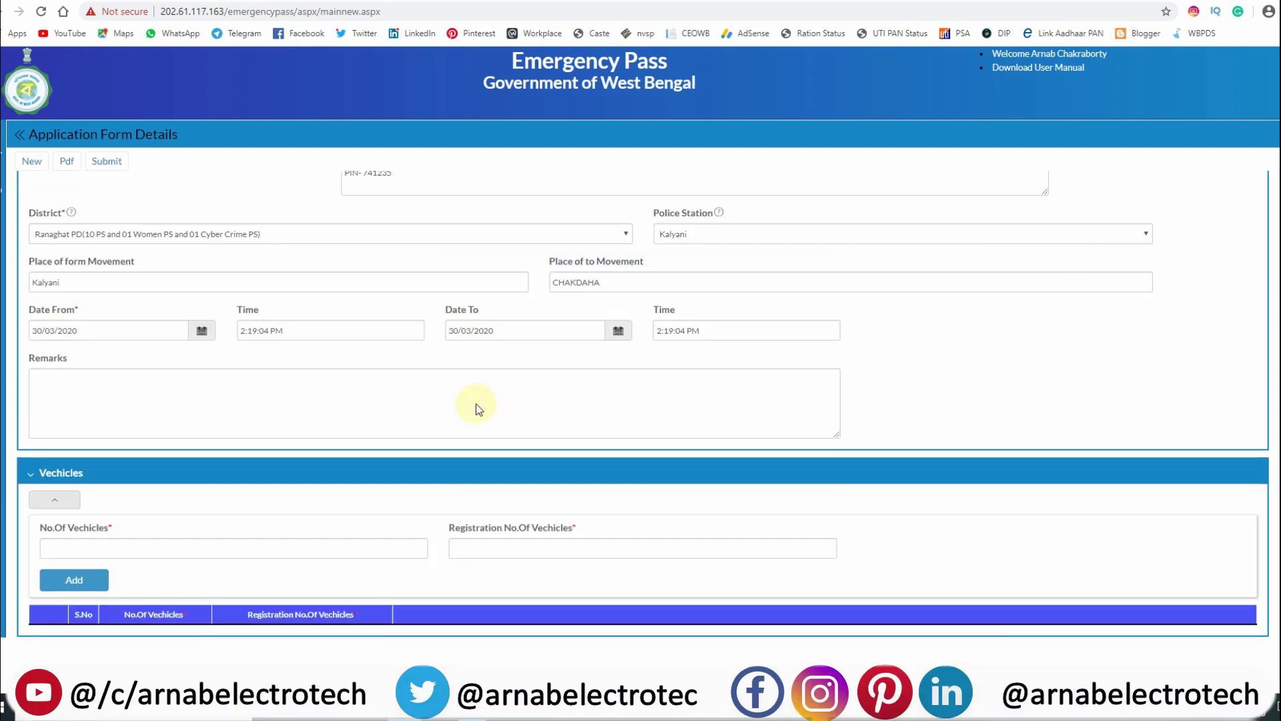
scroll(475, 406, "up", 1)
left_click(327, 427)
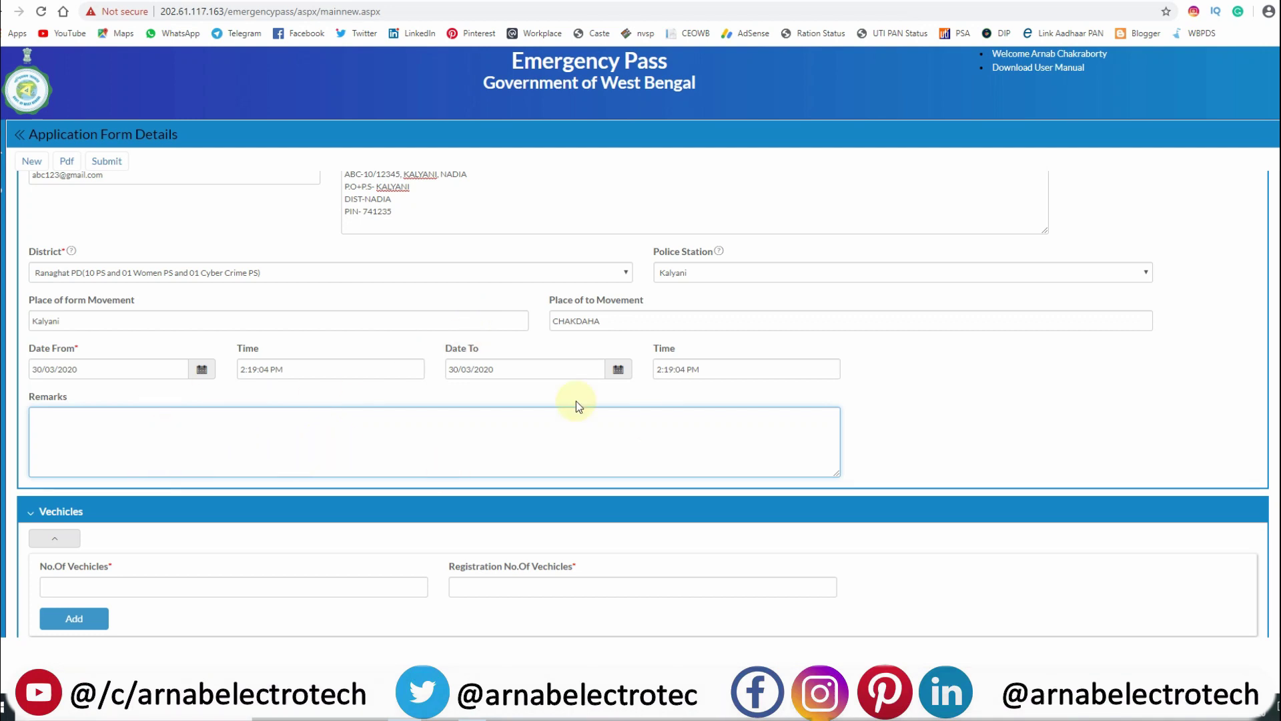
scroll(558, 461, "down", 1)
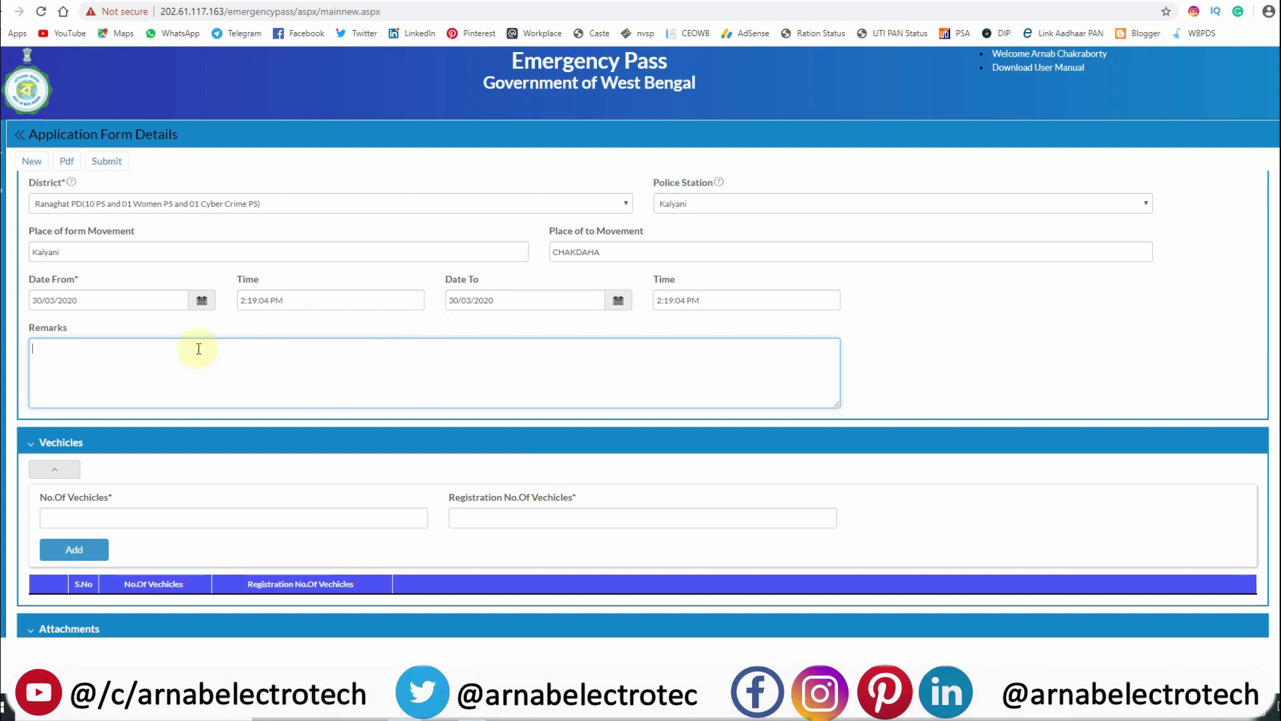
scroll(641, 294, "up", 1)
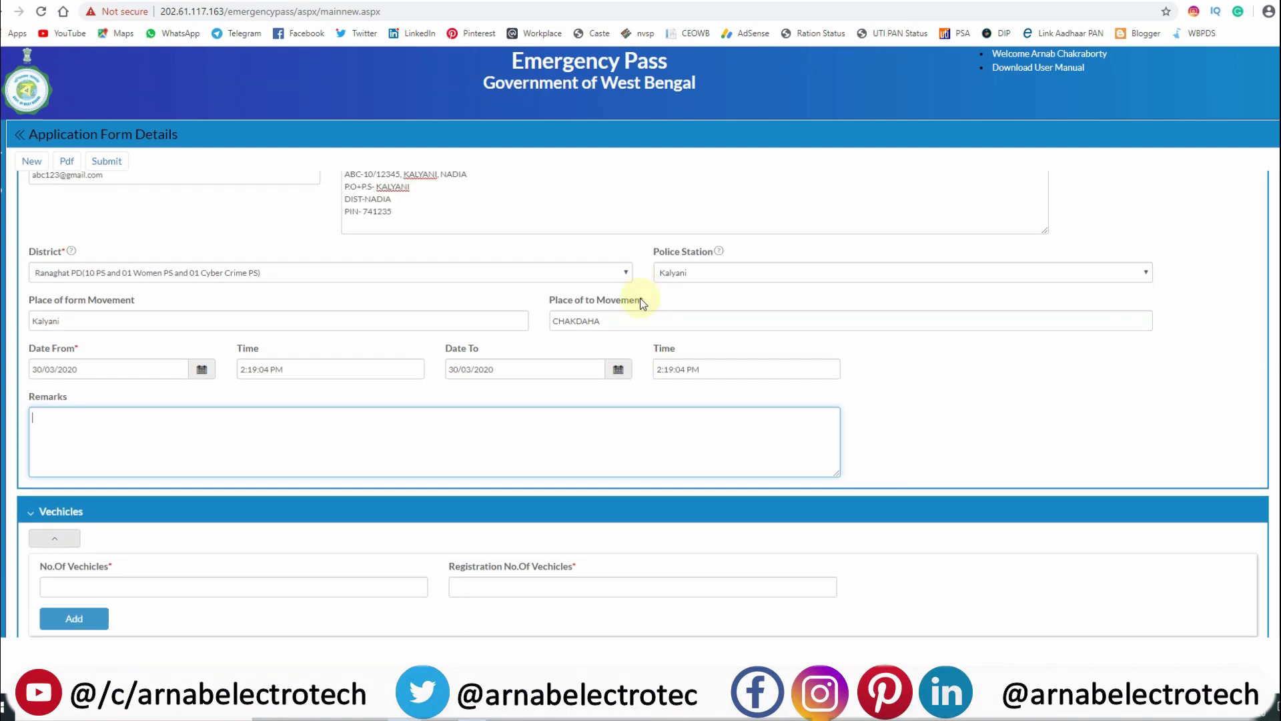
scroll(554, 337, "down", 1)
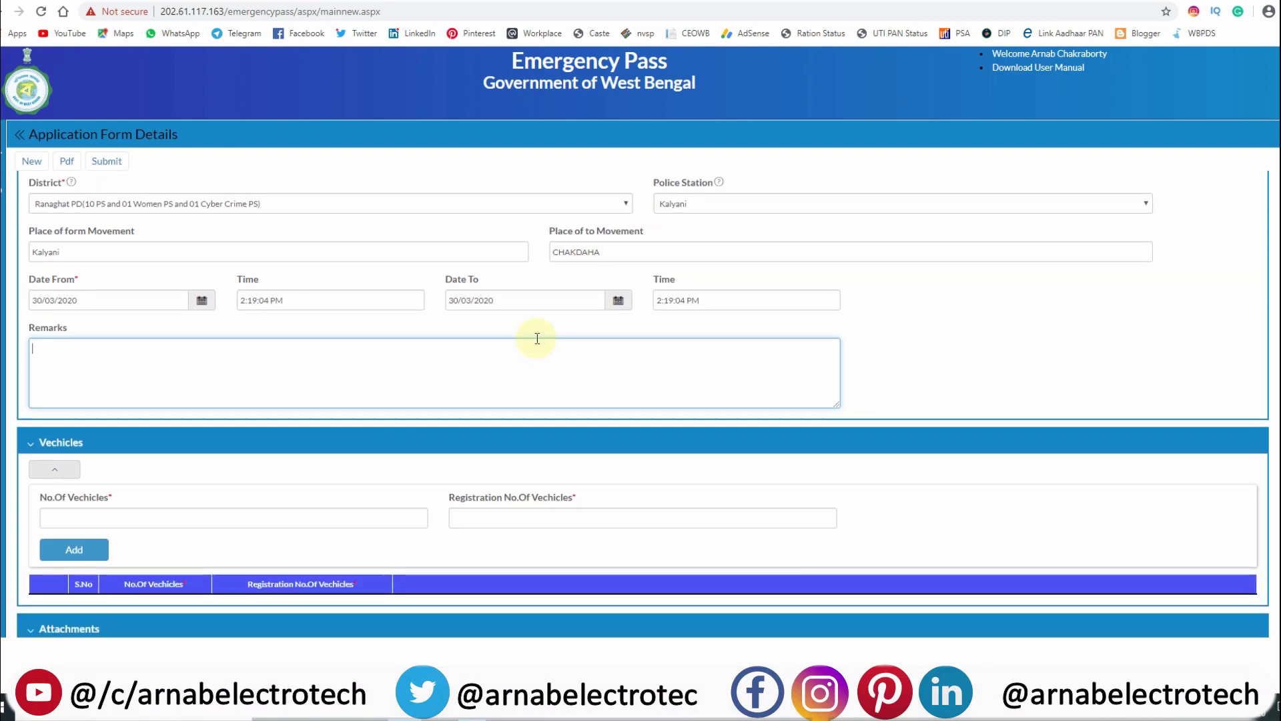
scroll(337, 286, "down", 3)
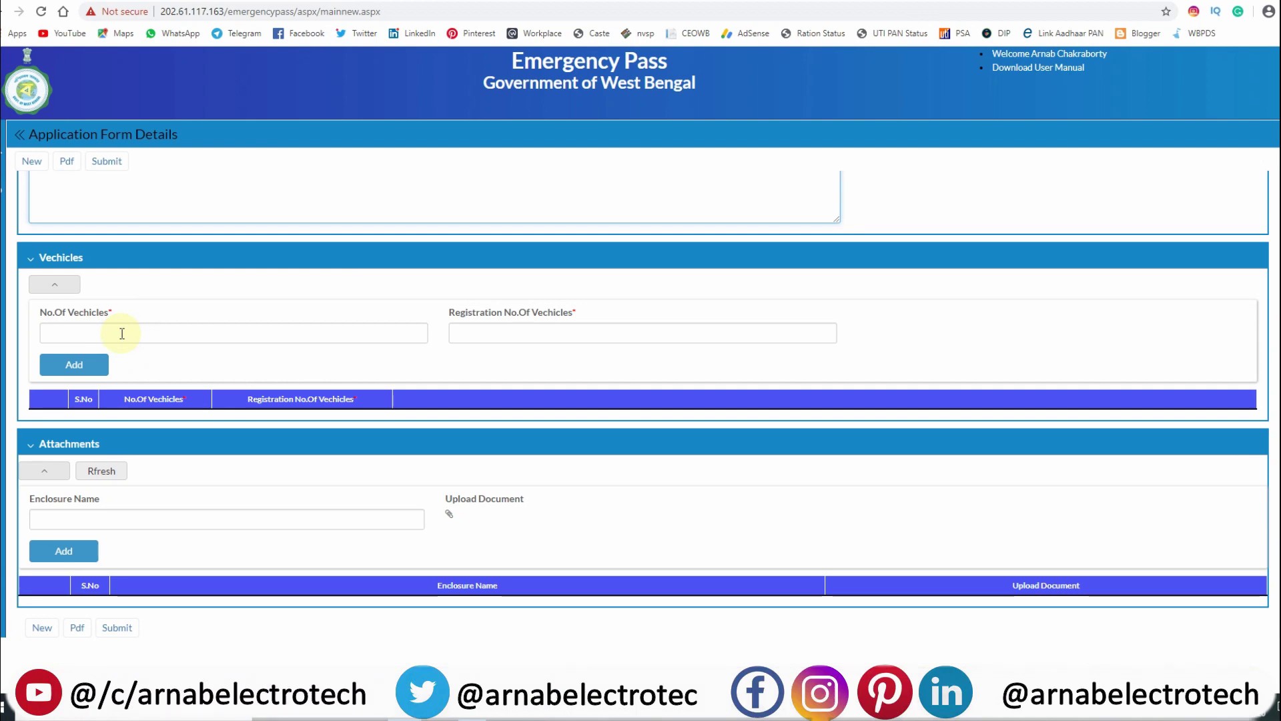
left_click(30, 258)
left_click(24, 407)
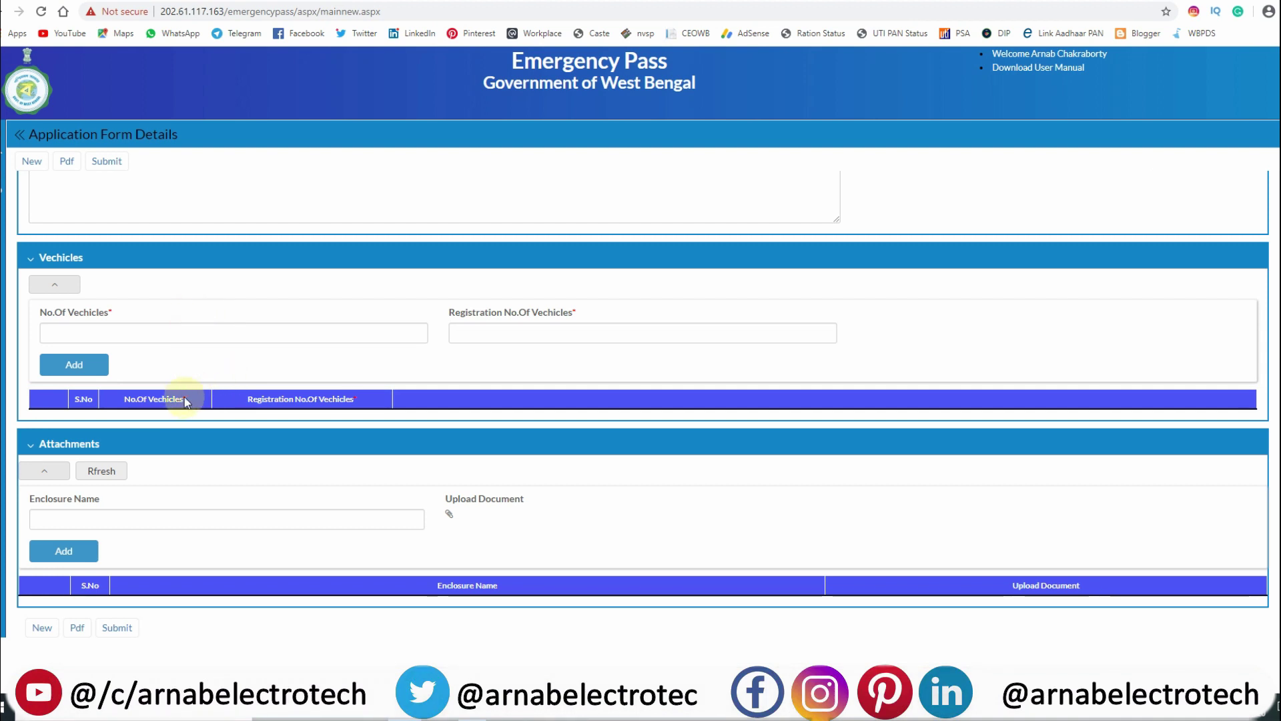
left_click(130, 334)
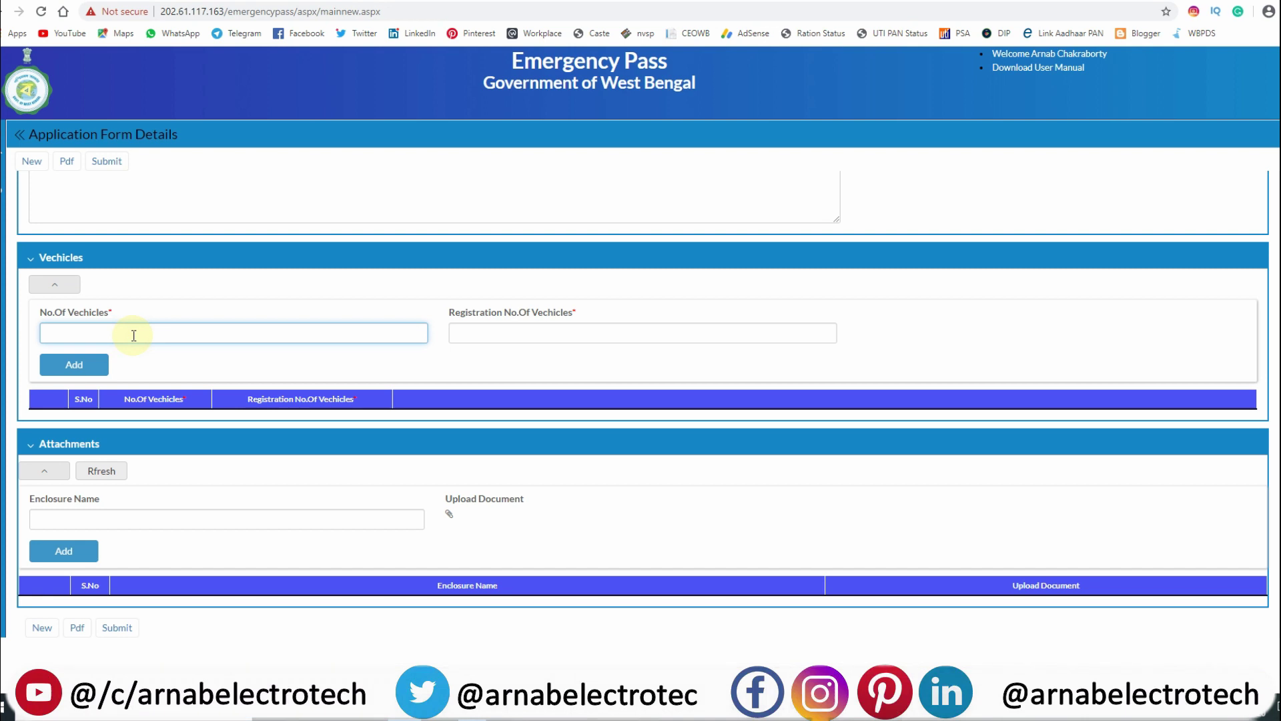
left_click(495, 334)
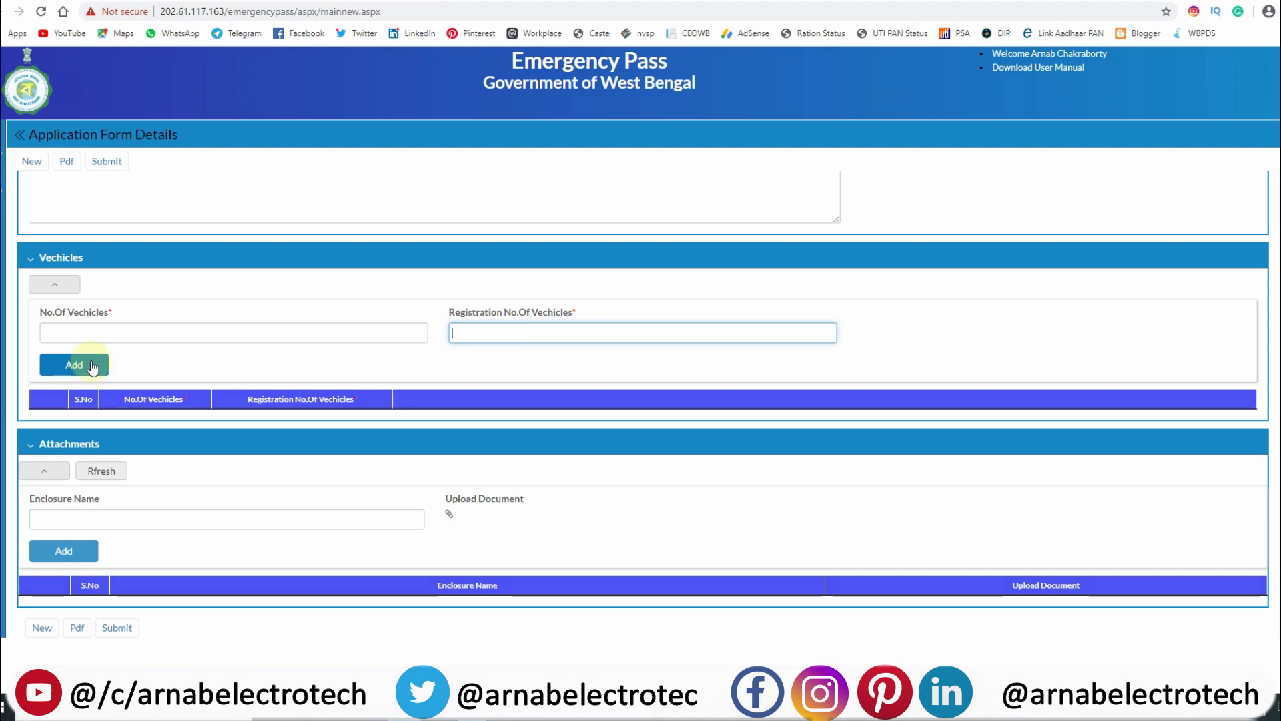
left_click(218, 335)
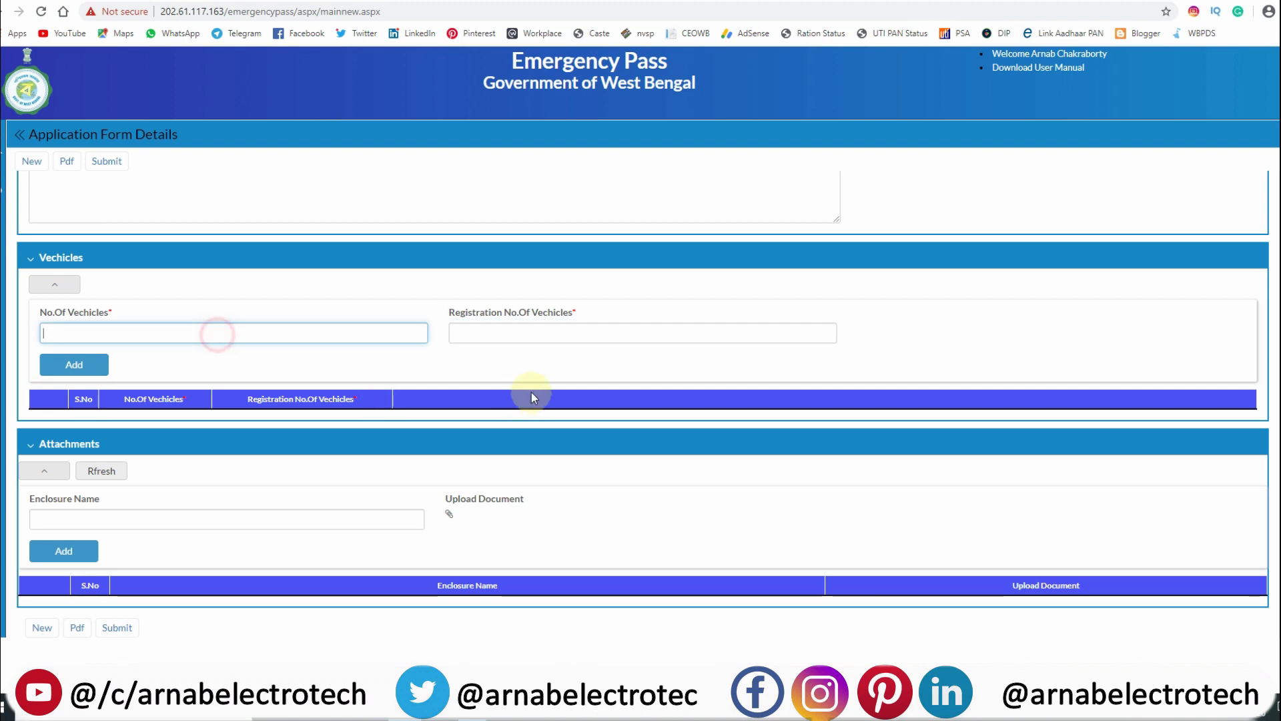
left_click(543, 332)
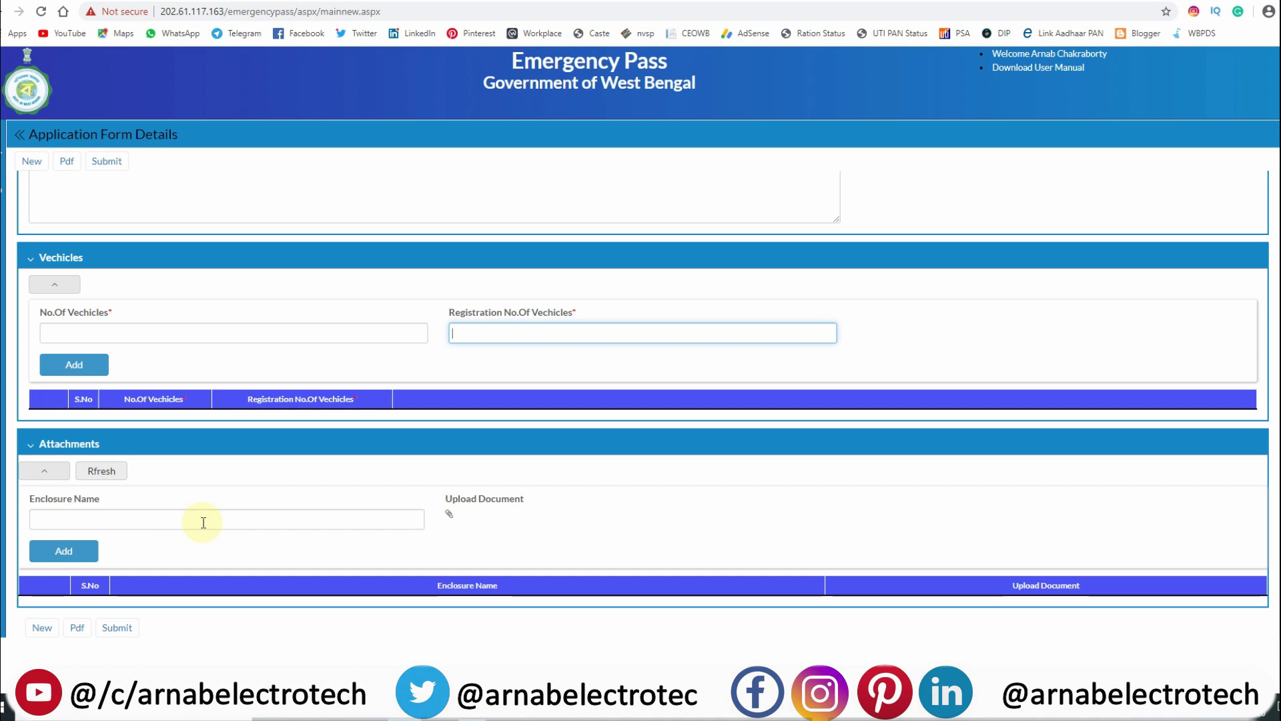
left_click(449, 514)
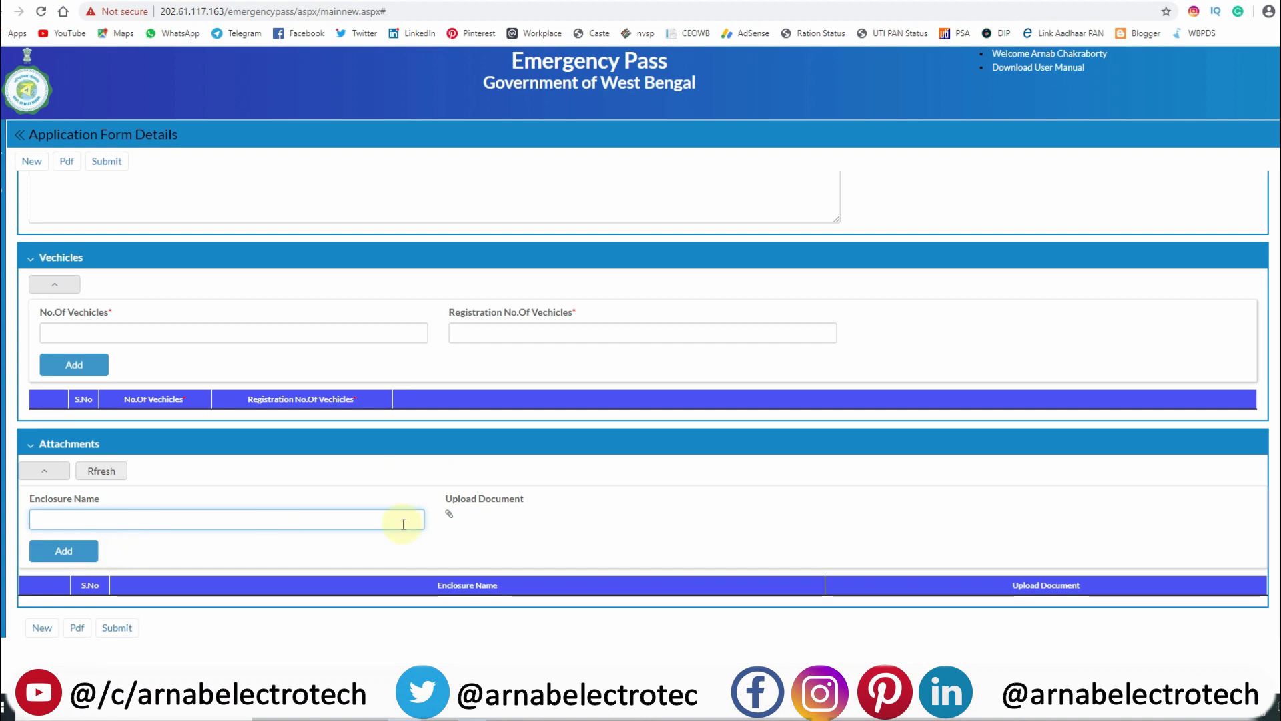
left_click(449, 514)
Attach 1.jpg from the youtube folder through the Upload Document window.
left_click(188, 212)
left_click(146, 518)
left_click(449, 515)
left_click(141, 140)
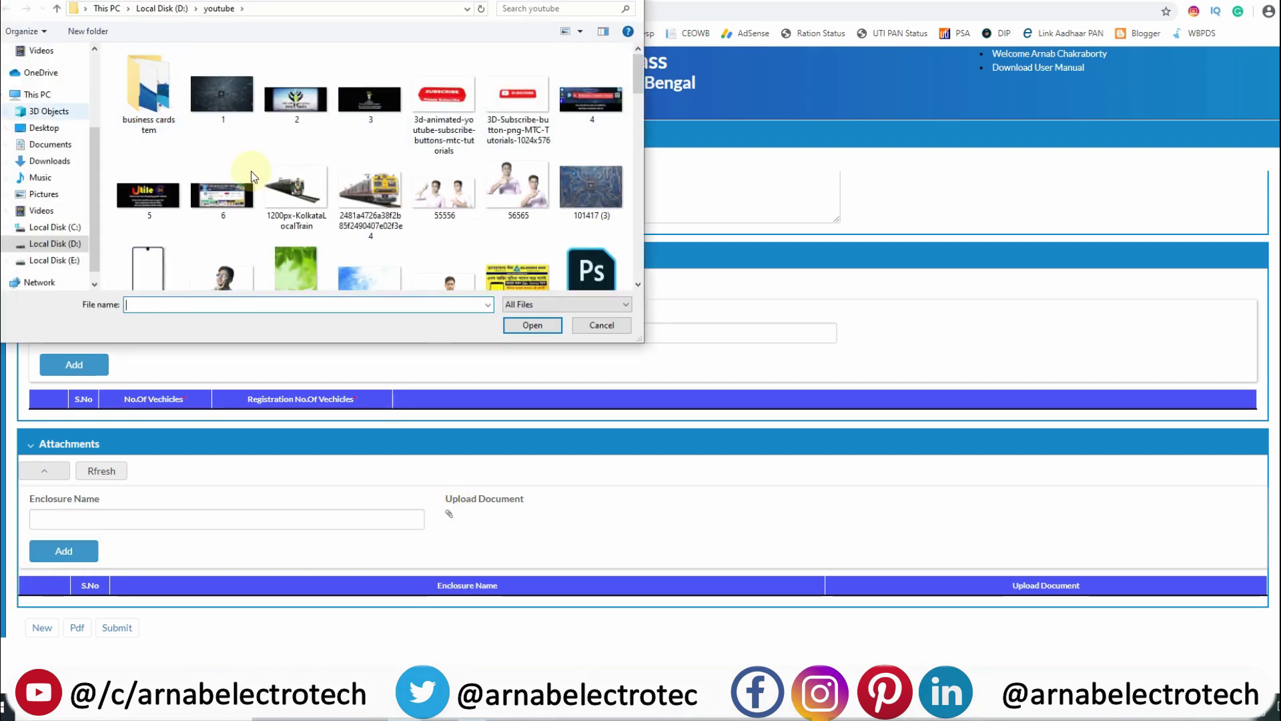
left_click(239, 105)
left_click(533, 325)
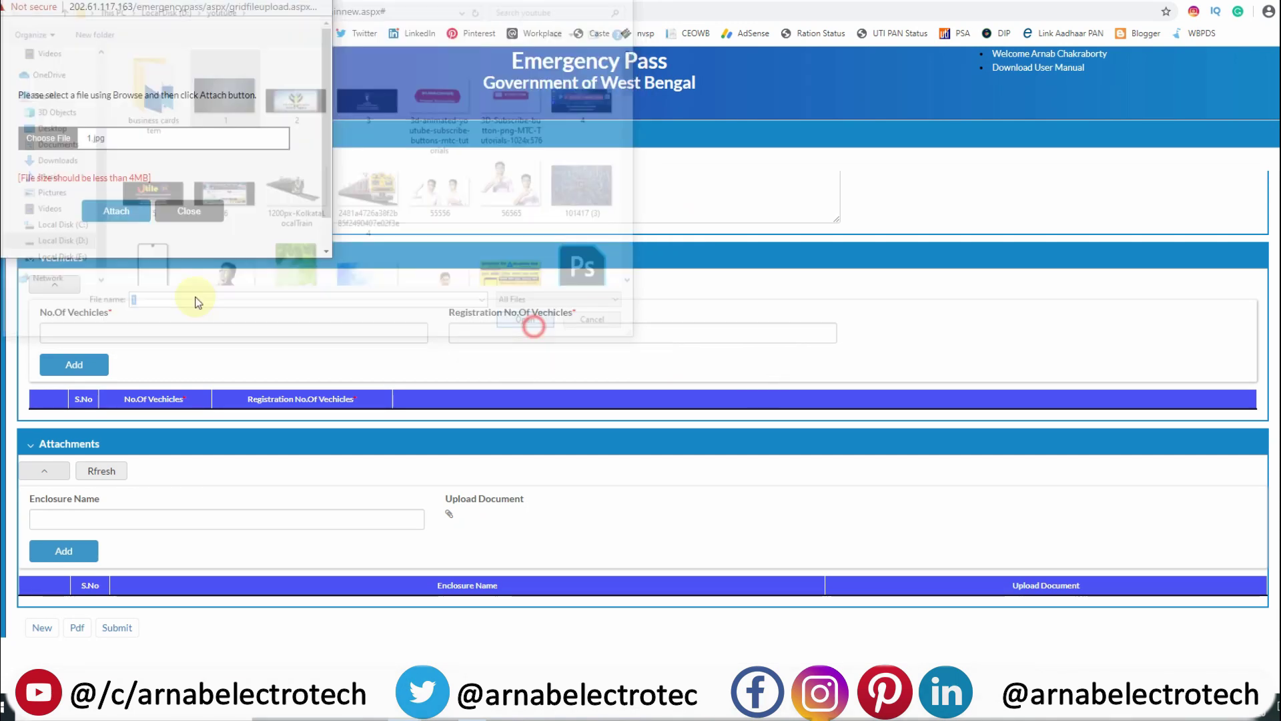
left_click(107, 210)
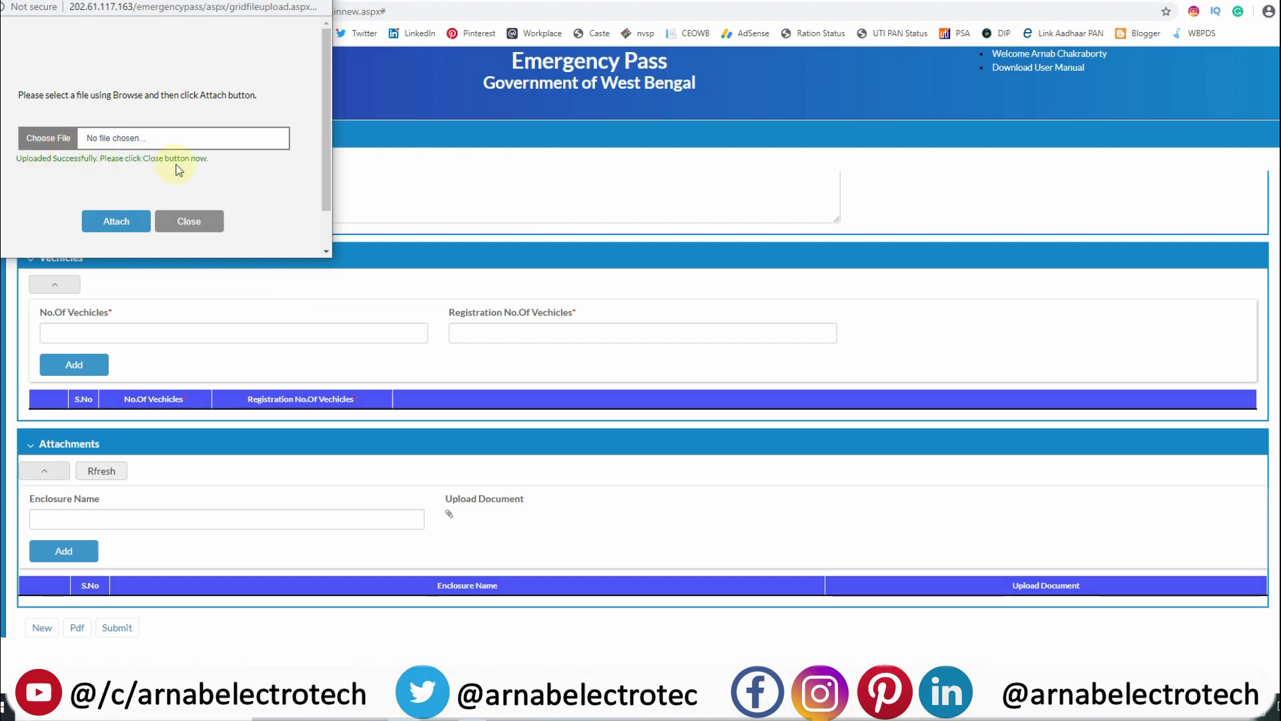
left_click(191, 221)
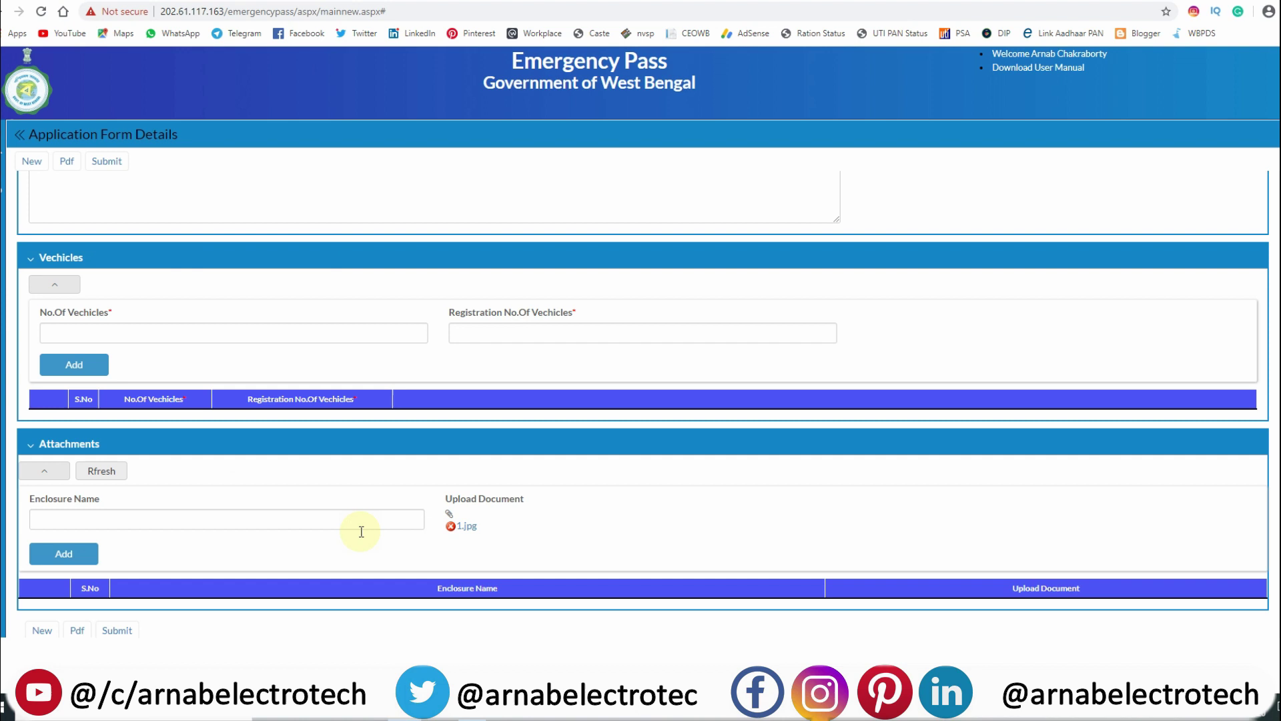
Add an ABC enclosure with 1.jpg, then delete that attachment row and confirm.
left_click(182, 519)
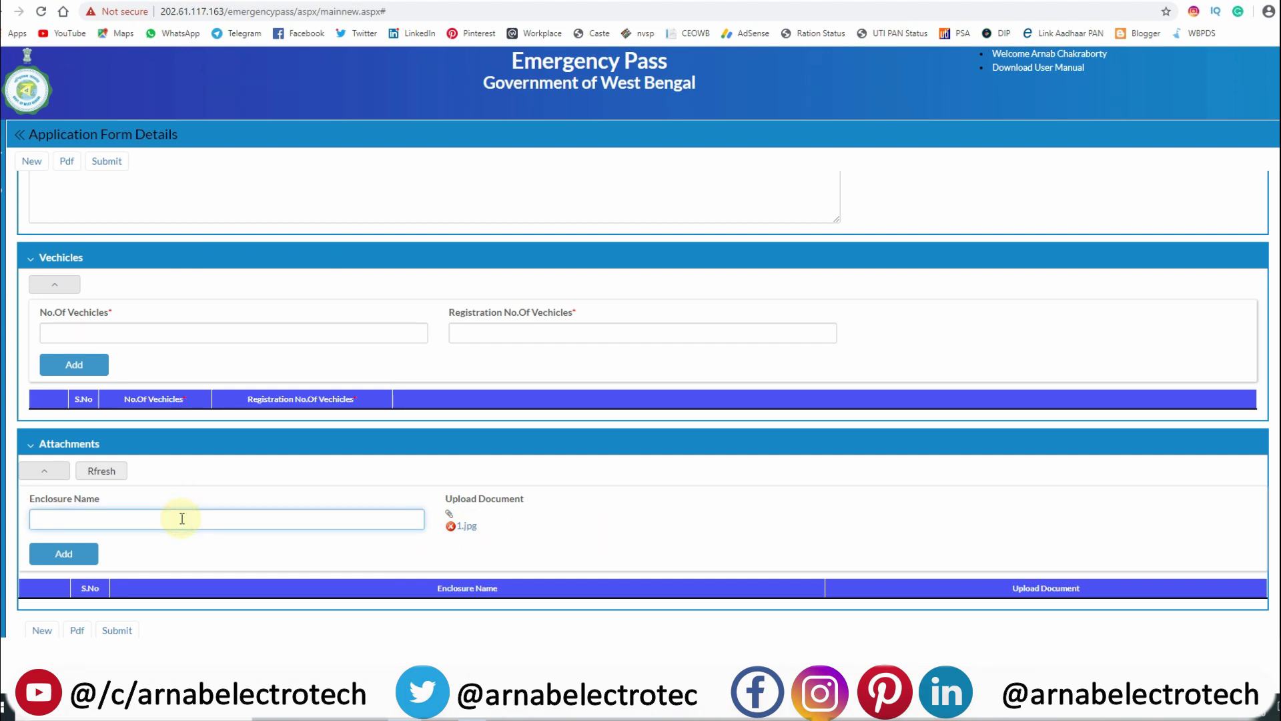
left_click(63, 553)
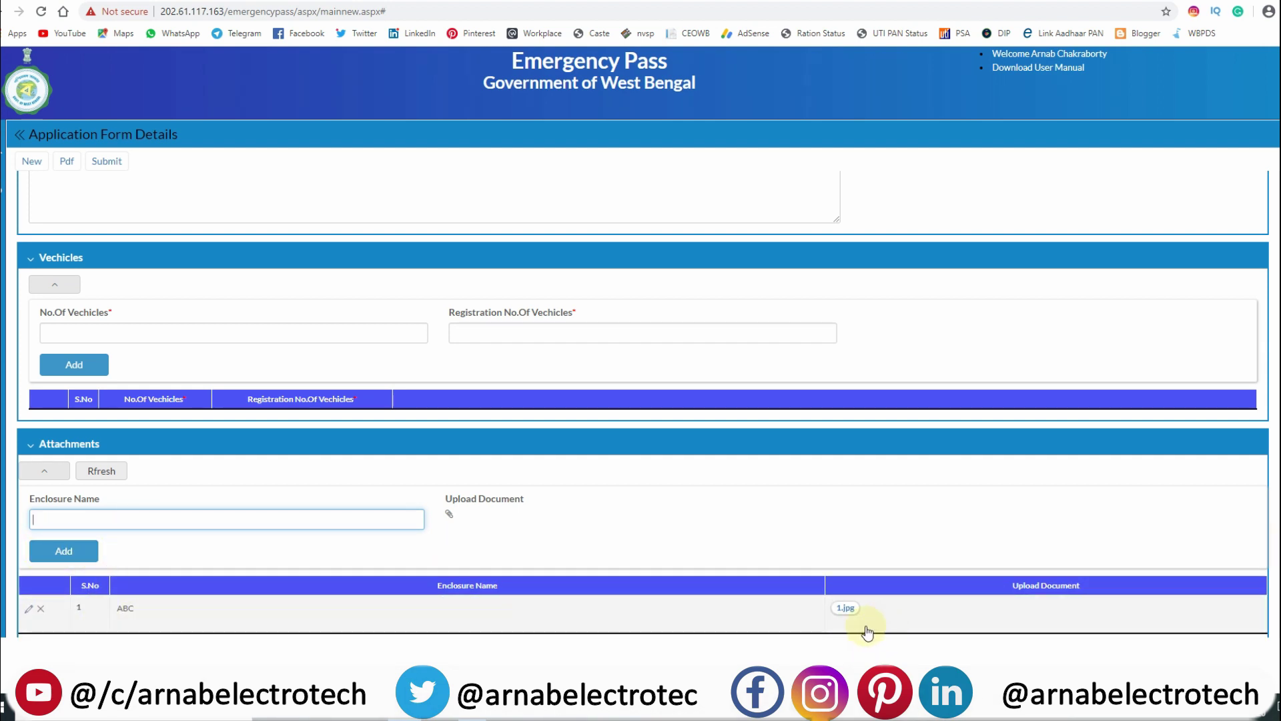
left_click(40, 609)
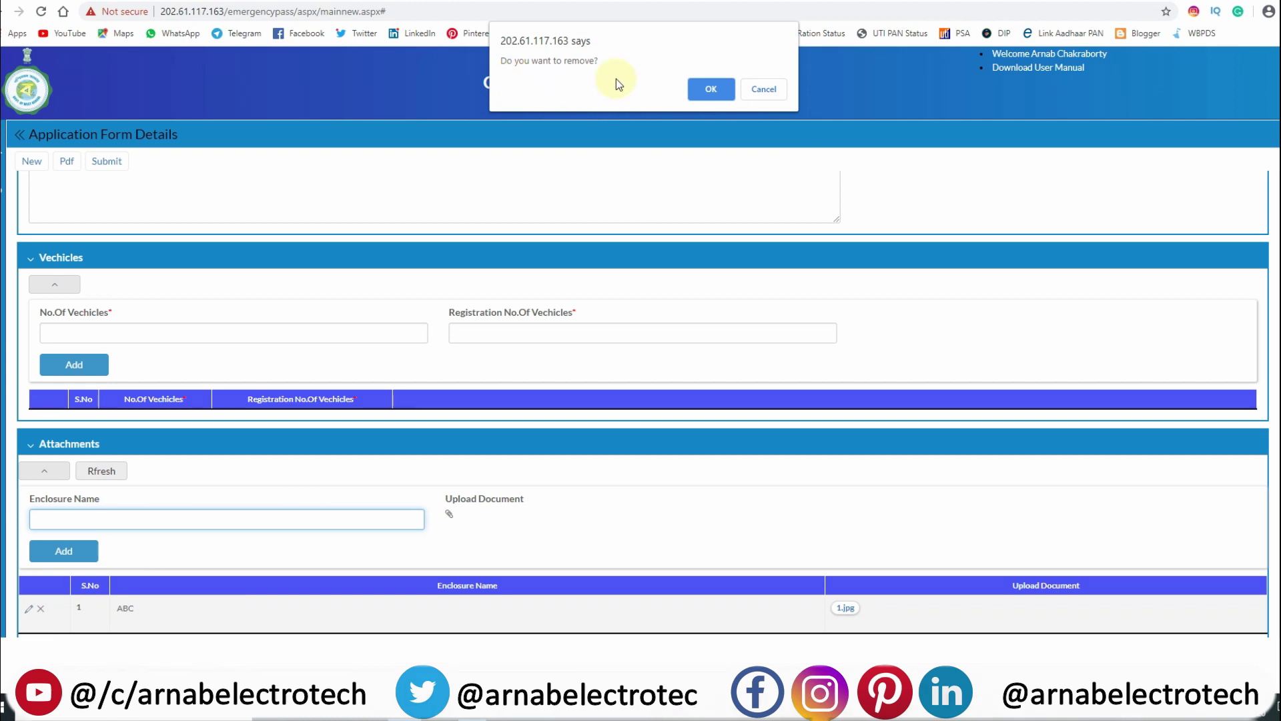
left_click(726, 89)
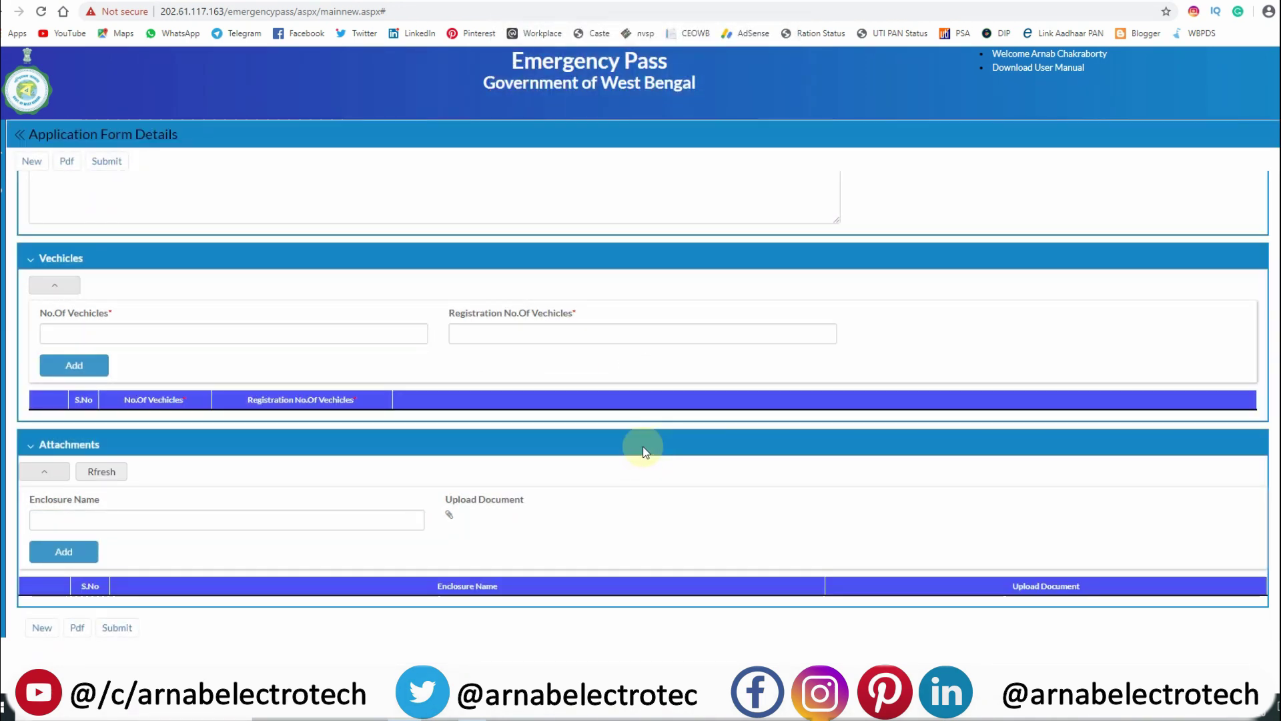
scroll(410, 473, "up", 5)
scroll(410, 472, "up", 2)
scroll(403, 390, "down", 7)
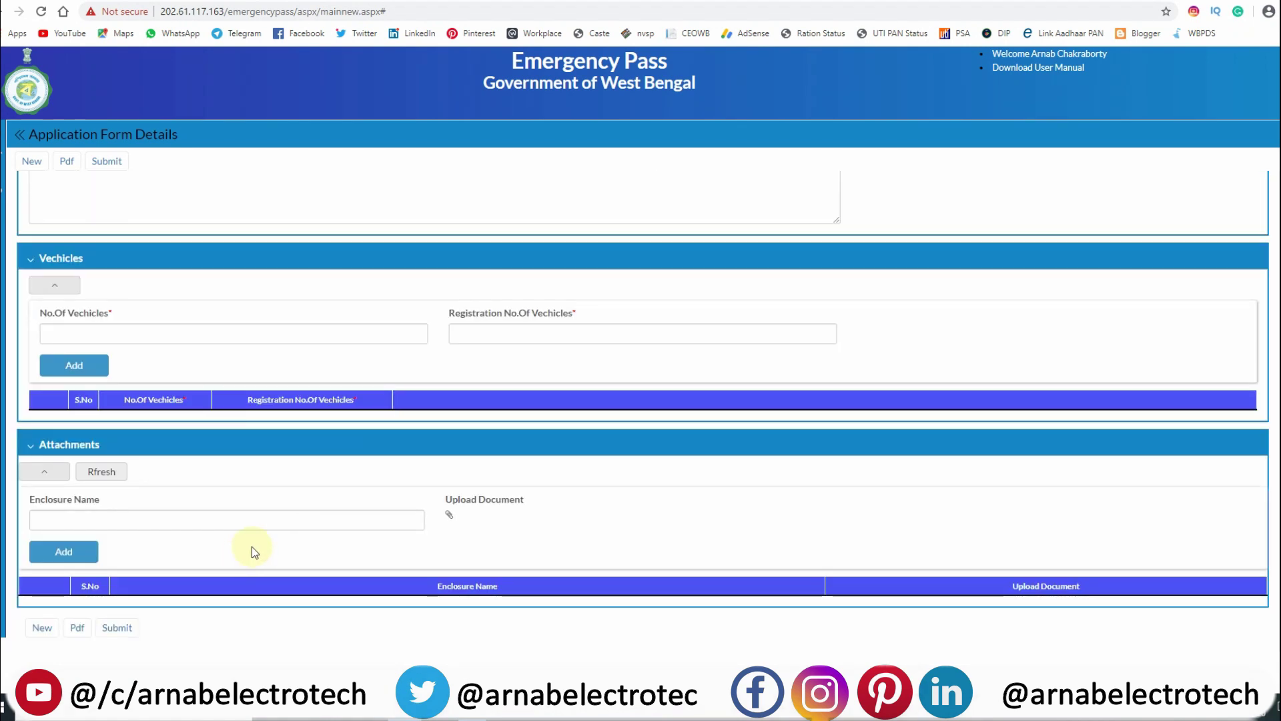
Open the side navigation panel from the top of the form and choose Log out.
scroll(209, 499, "up", 7)
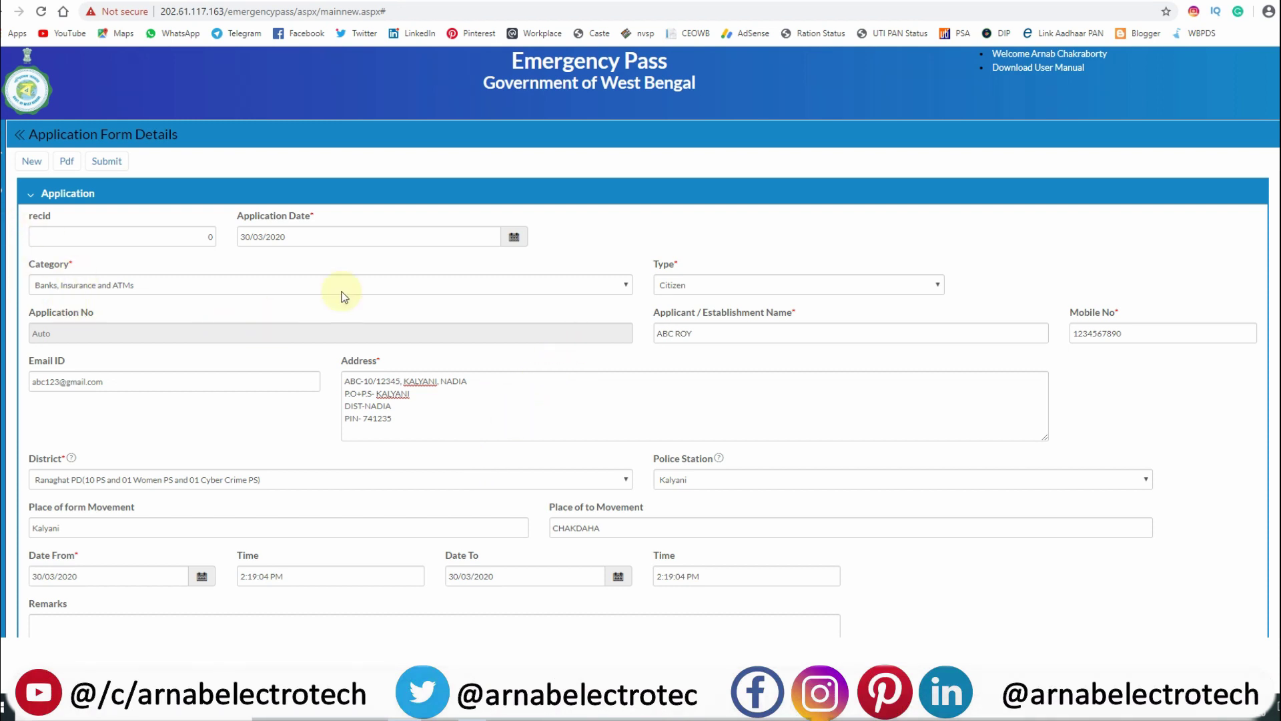
left_click(4, 141)
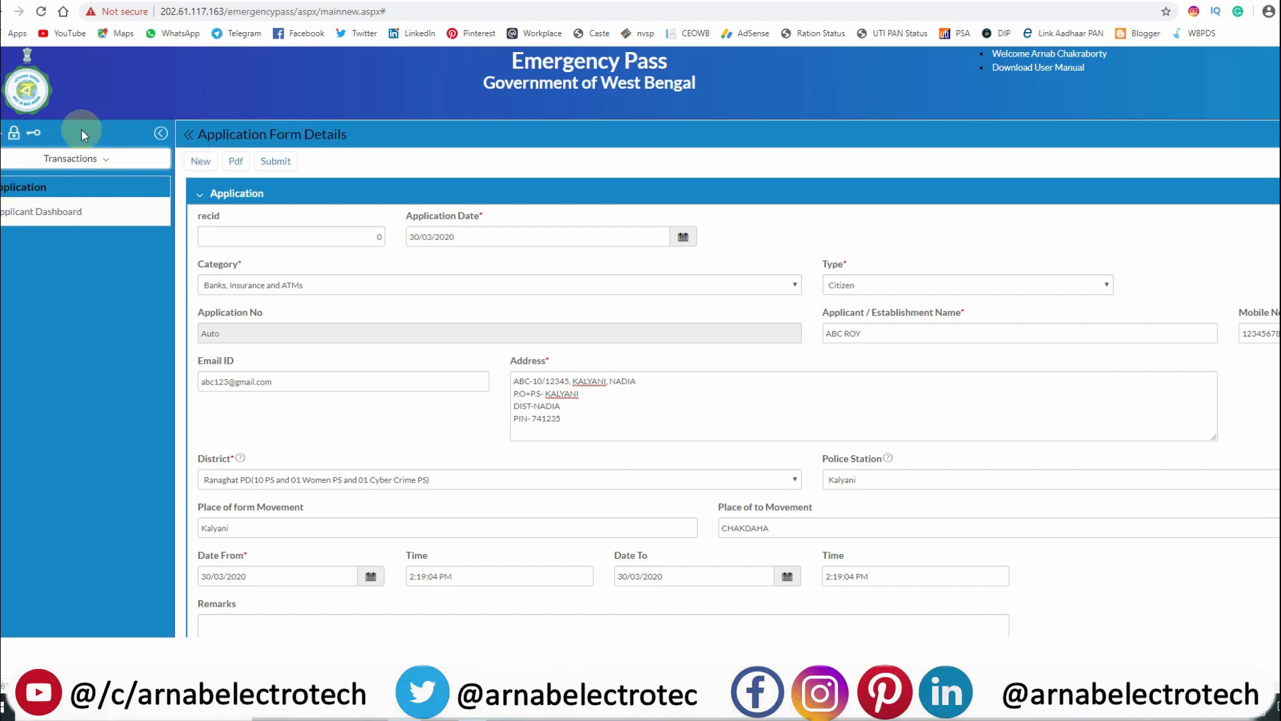
left_click(34, 132)
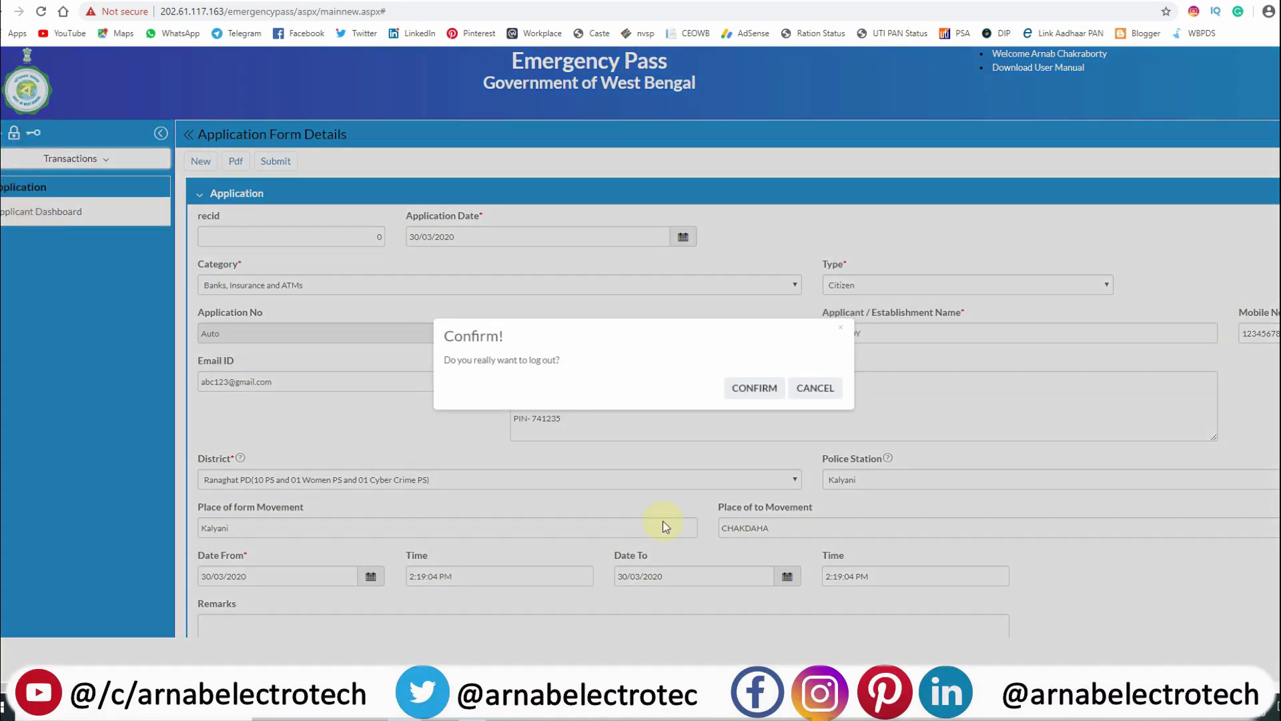
Confirm the logout, then continue from the sign-out page to the West Bengal Police homepage.
left_click(758, 394)
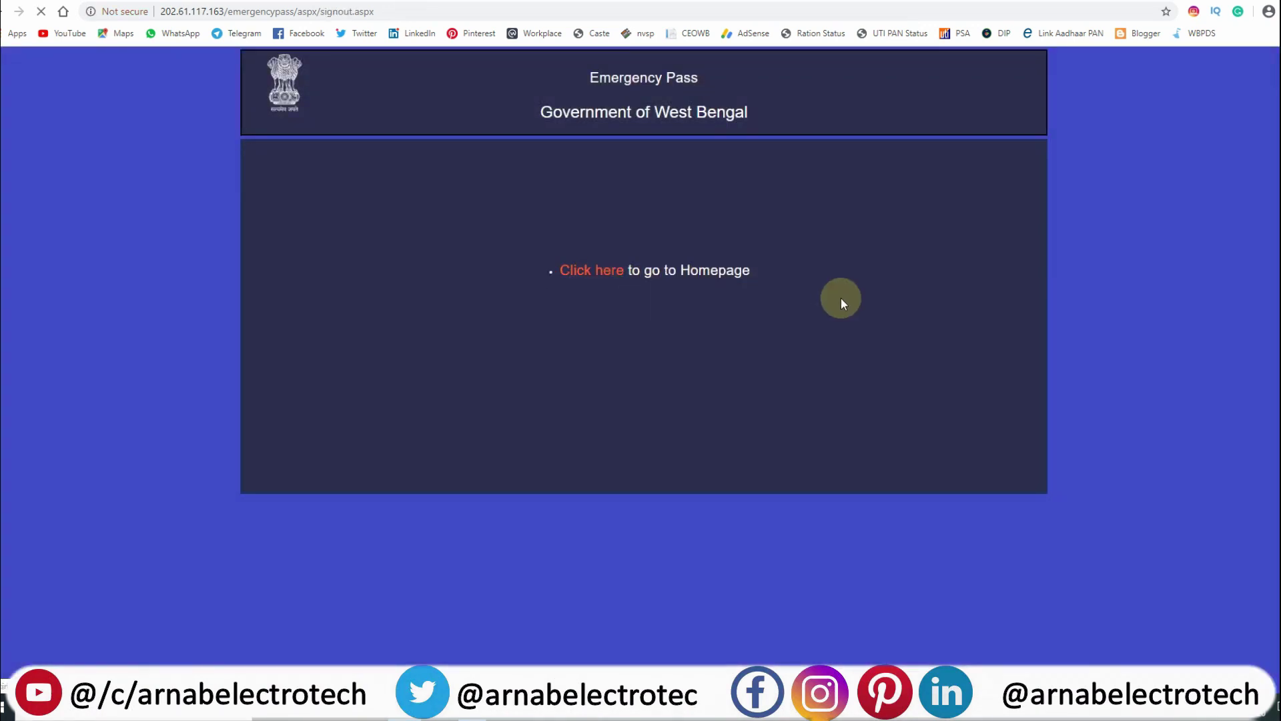
left_click(593, 270)
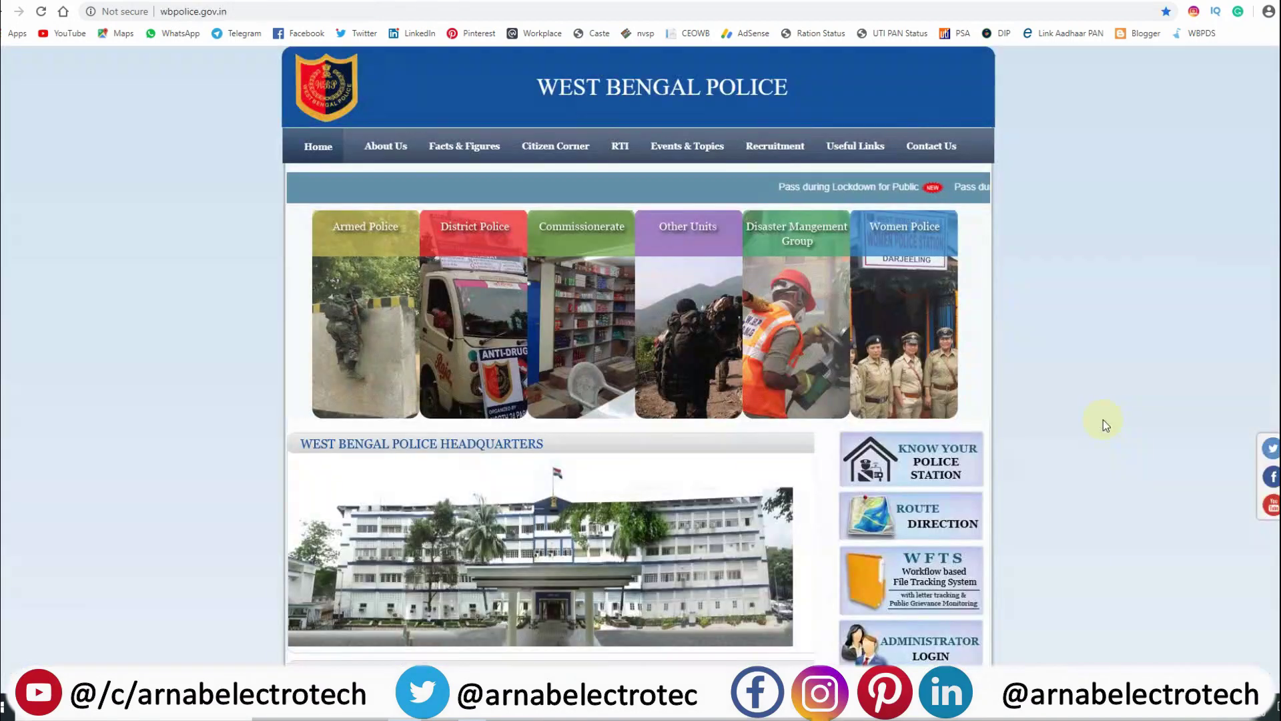